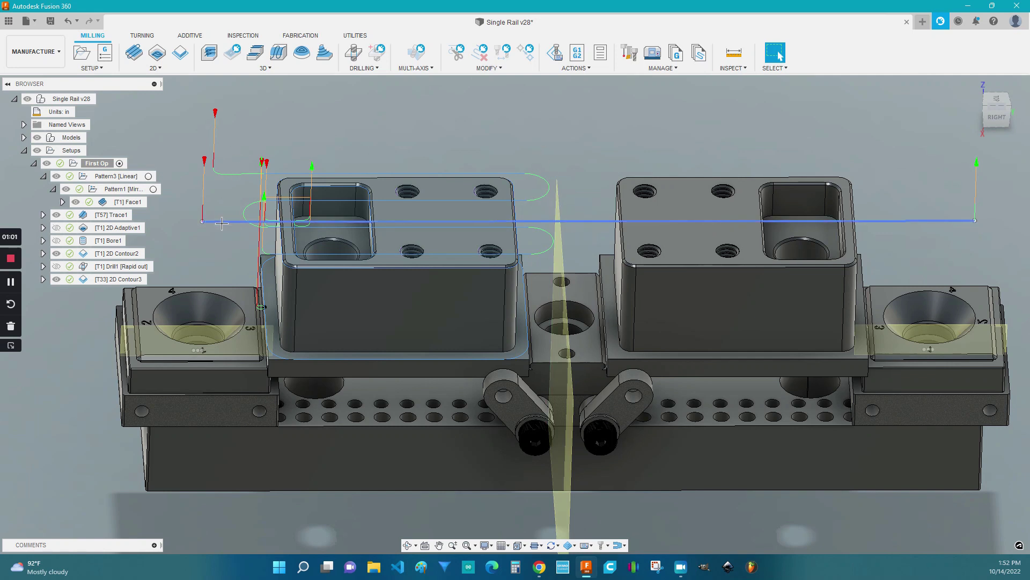
# Examine the long sketch line across both parts and the curve selection of the Trace1 operation that uses it
pyautogui.click(222, 223)
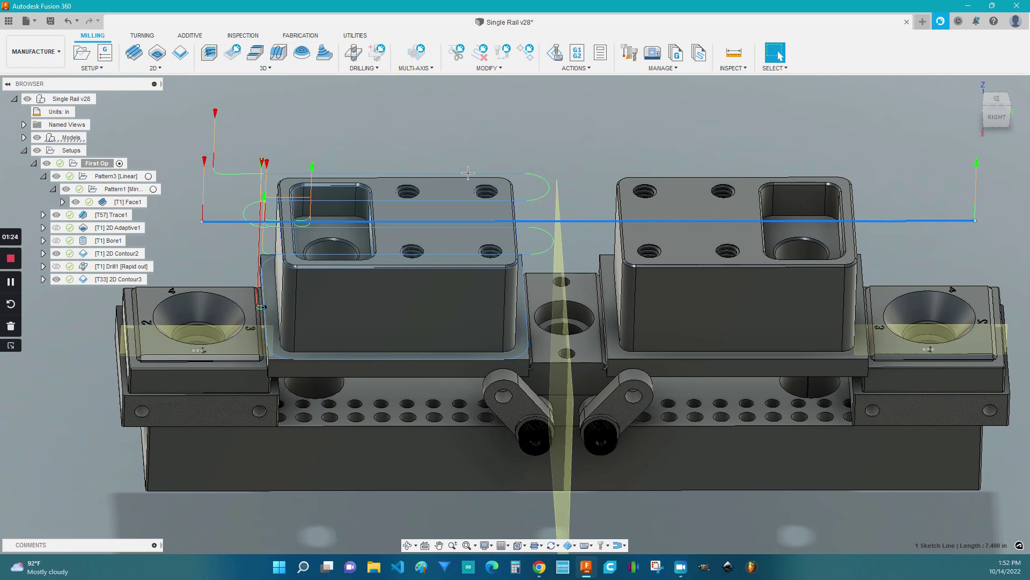
pyautogui.click(108, 214)
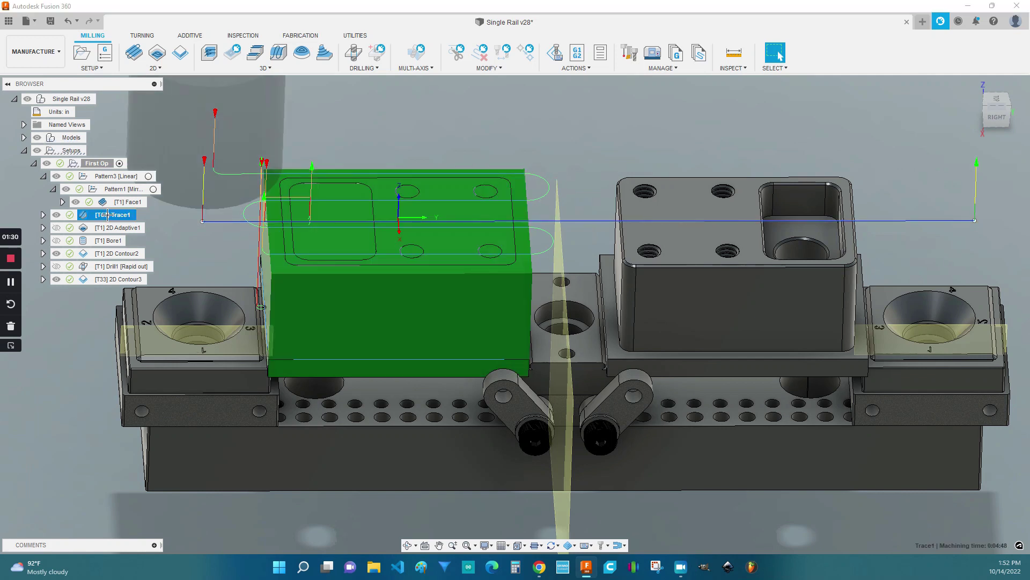
pyautogui.rightClick(108, 215)
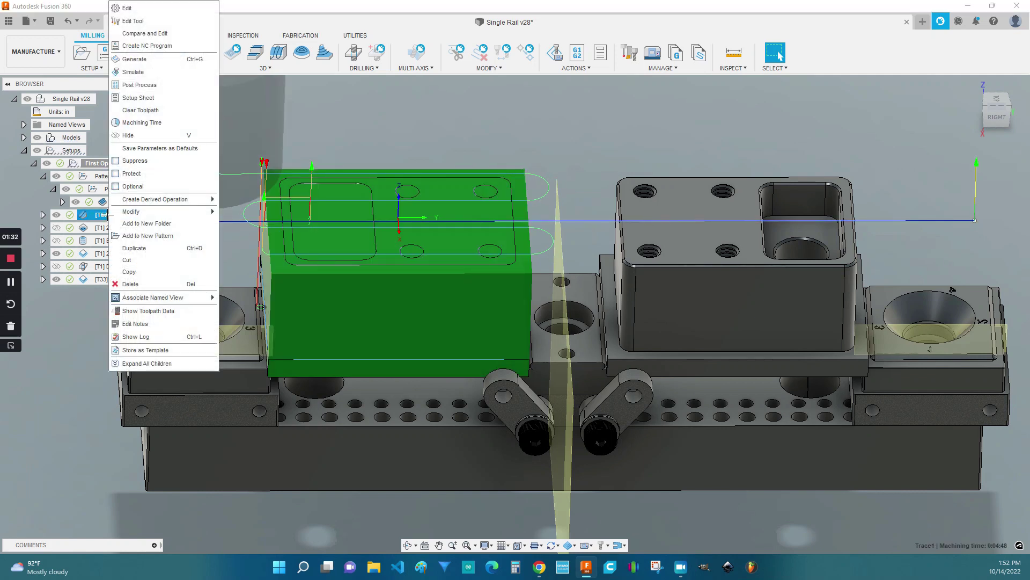
pyautogui.click(138, 8)
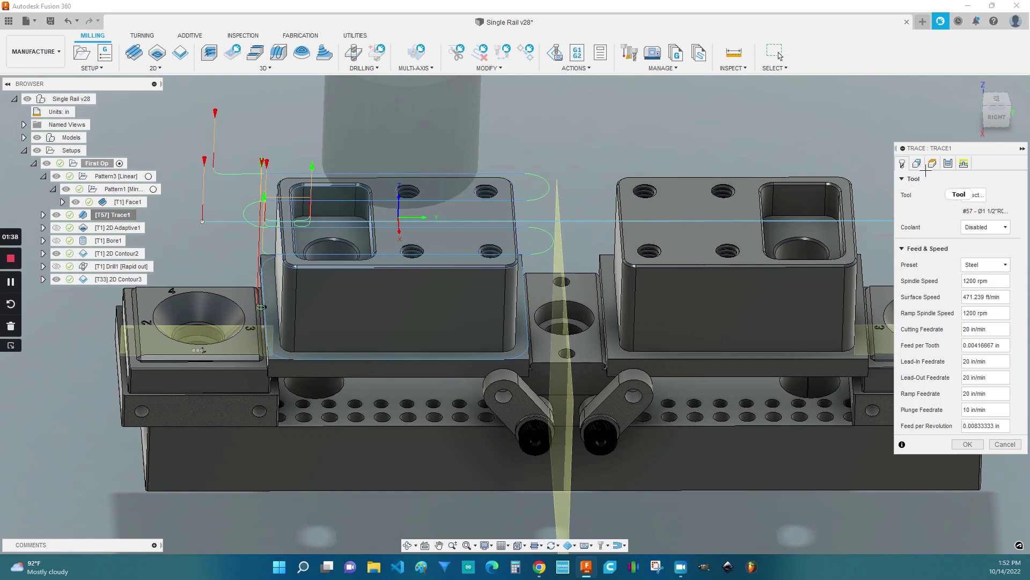
pyautogui.click(918, 164)
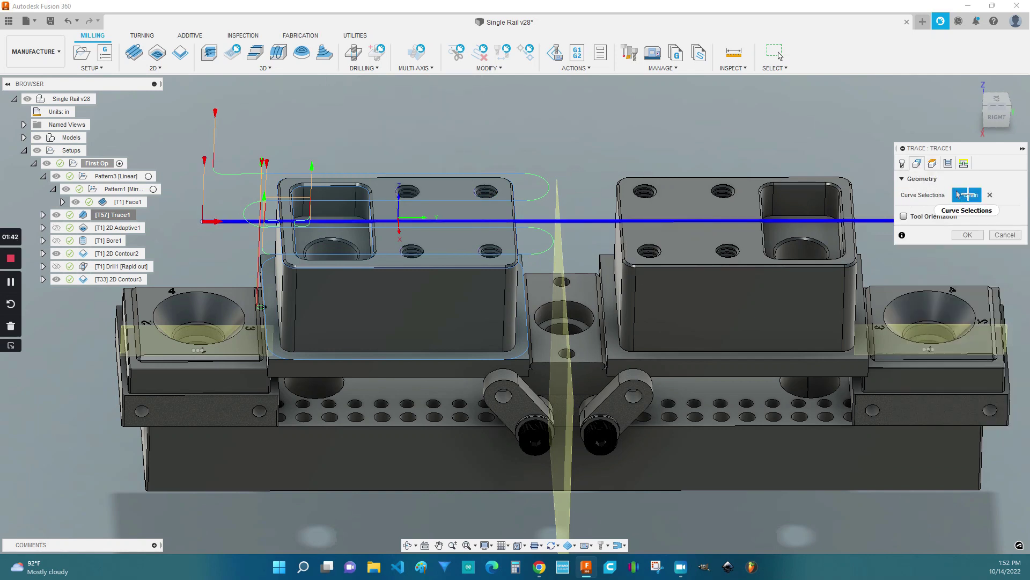
pyautogui.moveTo(959, 194)
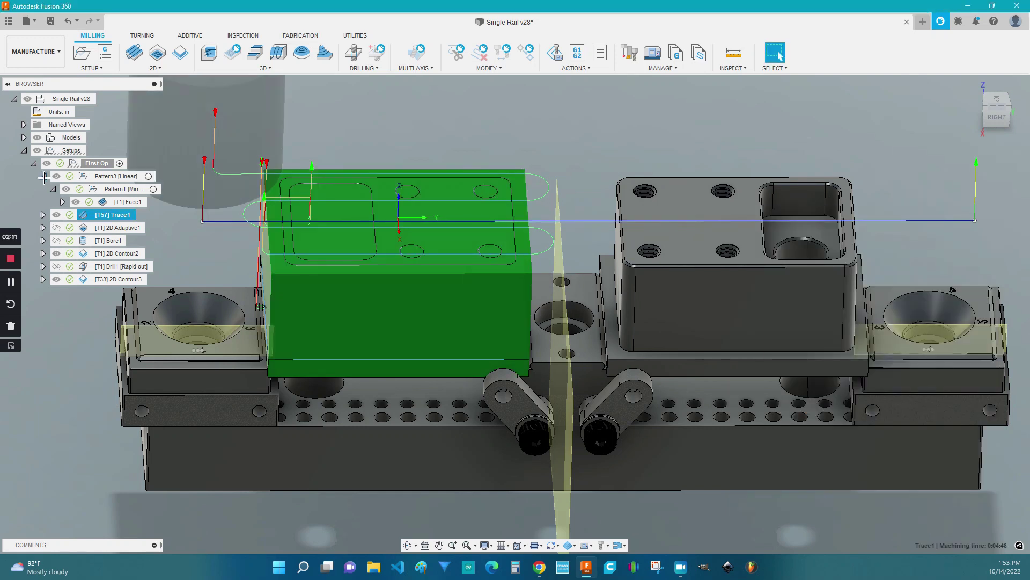
# Hide the Trace1 toolpath and open the Face1 operation to review its pass settings
pyautogui.click(122, 202)
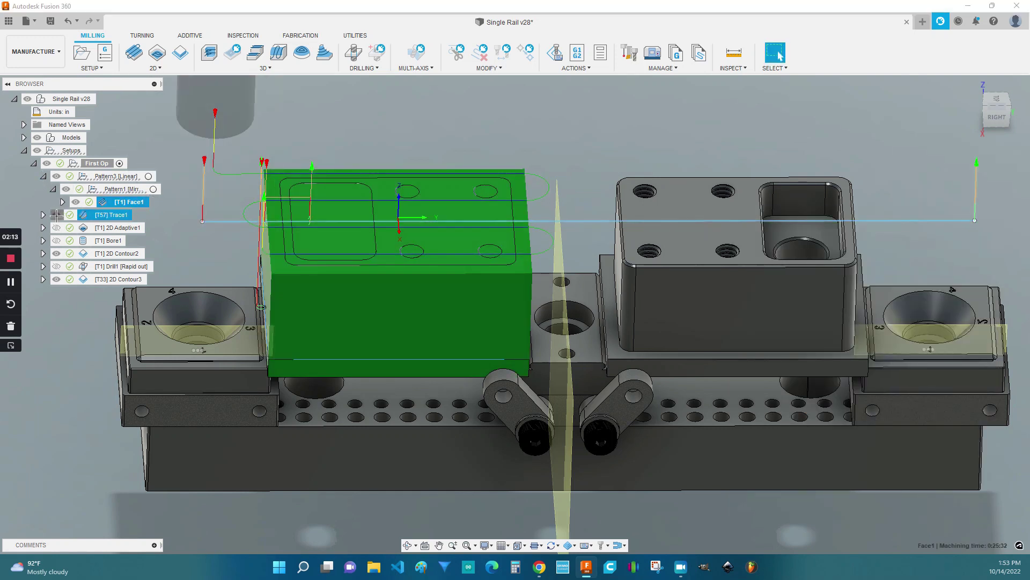
pyautogui.click(57, 215)
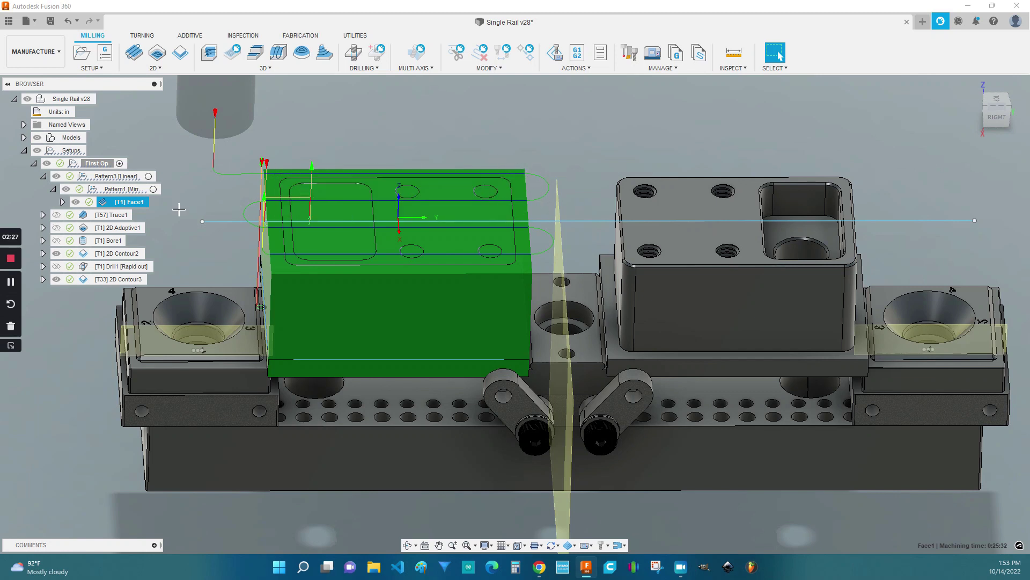
pyautogui.rightClick(133, 202)
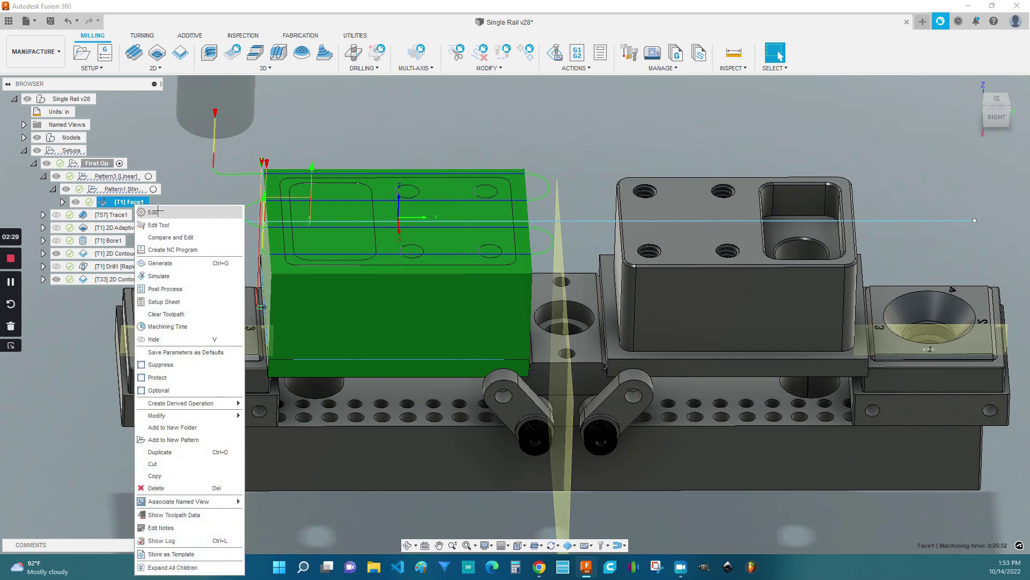
pyautogui.click(153, 210)
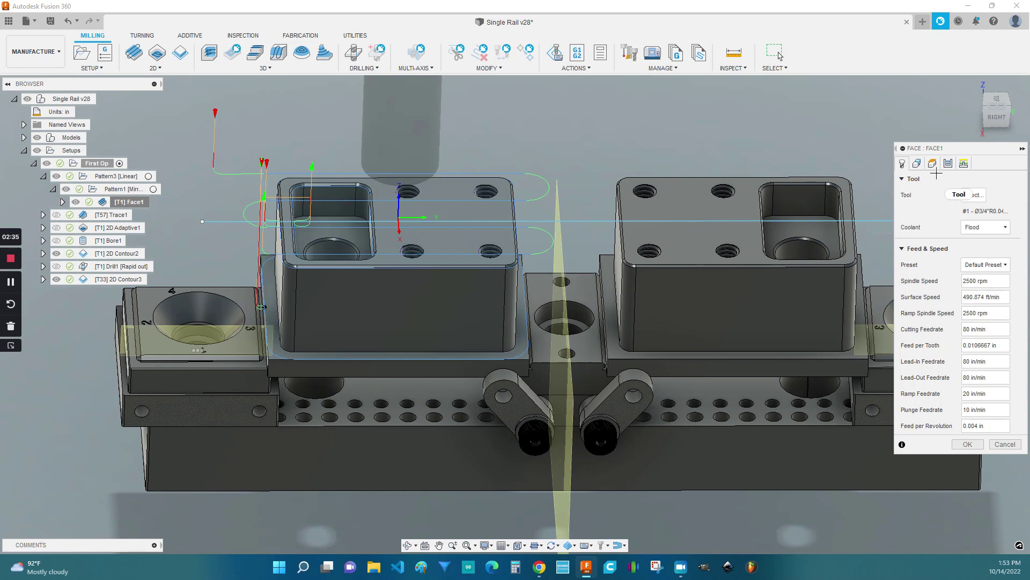
pyautogui.click(948, 163)
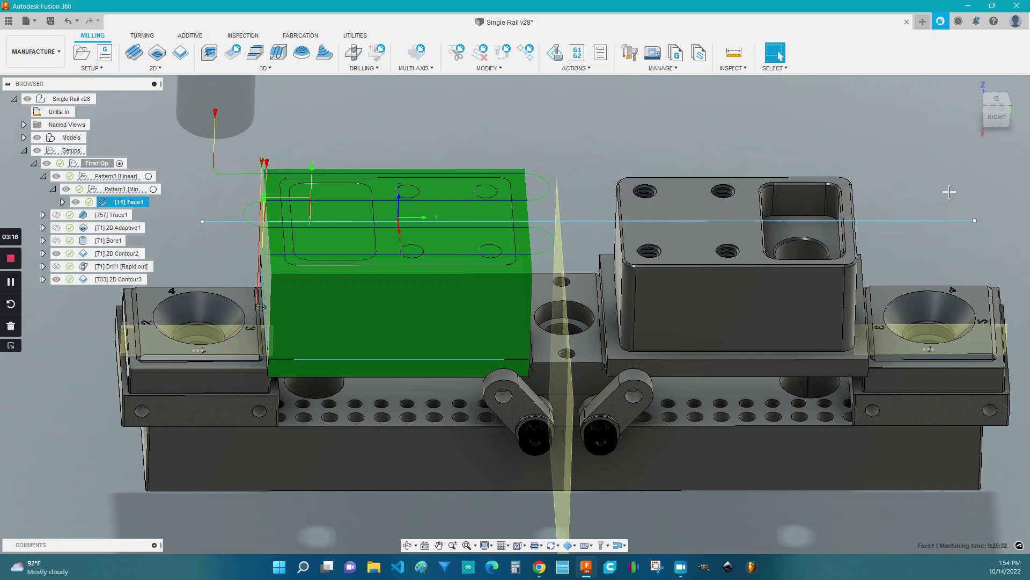
# Open the Pattern1 mirror pattern for editing and examine its mirror plane and available pattern types, keeping Mirror pattern
pyautogui.click(117, 189)
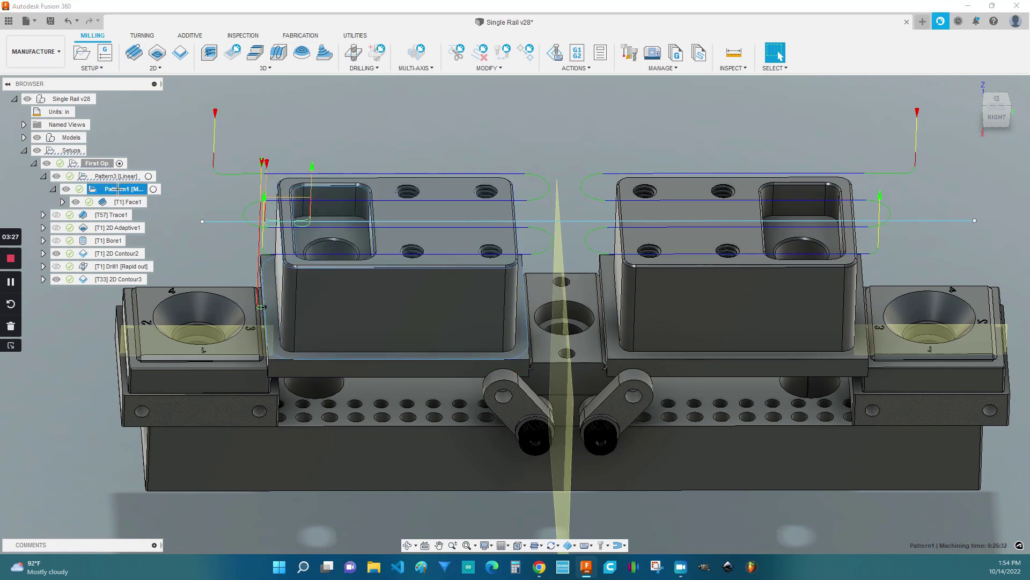
pyautogui.rightClick(118, 189)
pyautogui.click(135, 284)
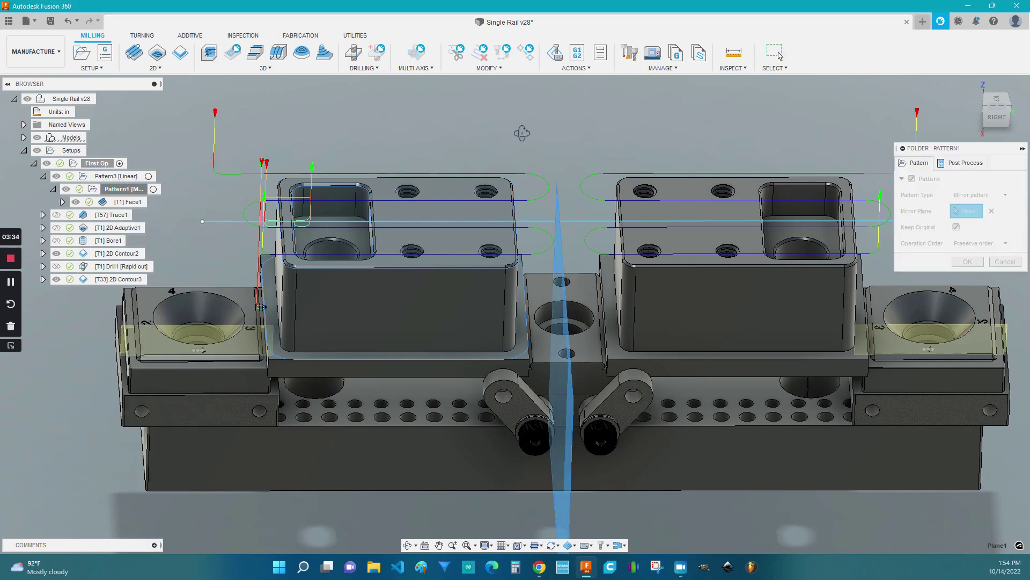
pyautogui.moveTo(523, 132)
pyautogui.keyDown('shift'); pyautogui.mouseDown(button='middle')
pyautogui.moveTo(615, 181)
pyautogui.moveTo(509, 124)
pyautogui.mouseUp(button='middle'); pyautogui.keyUp('shift')
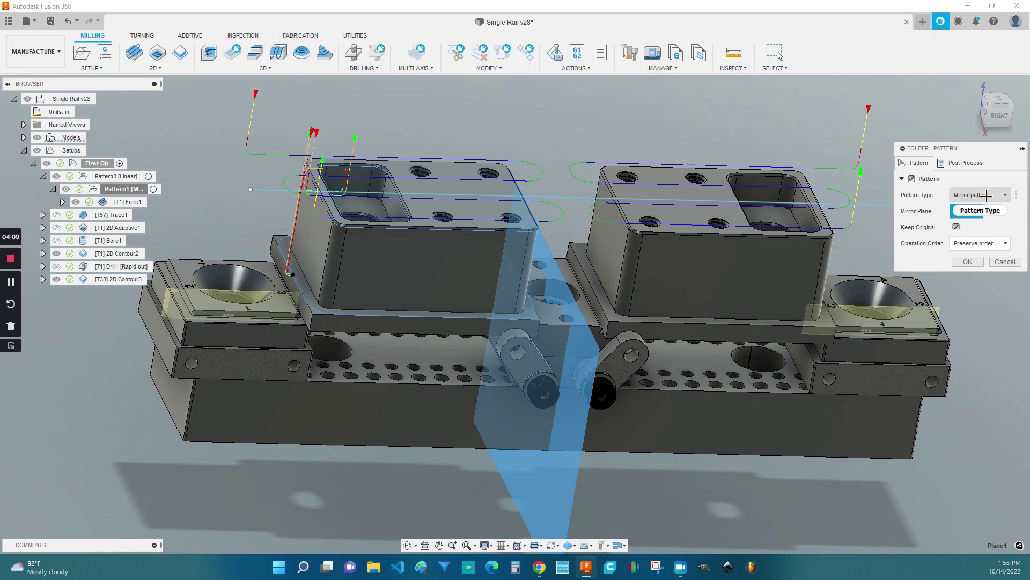
pyautogui.click(986, 195)
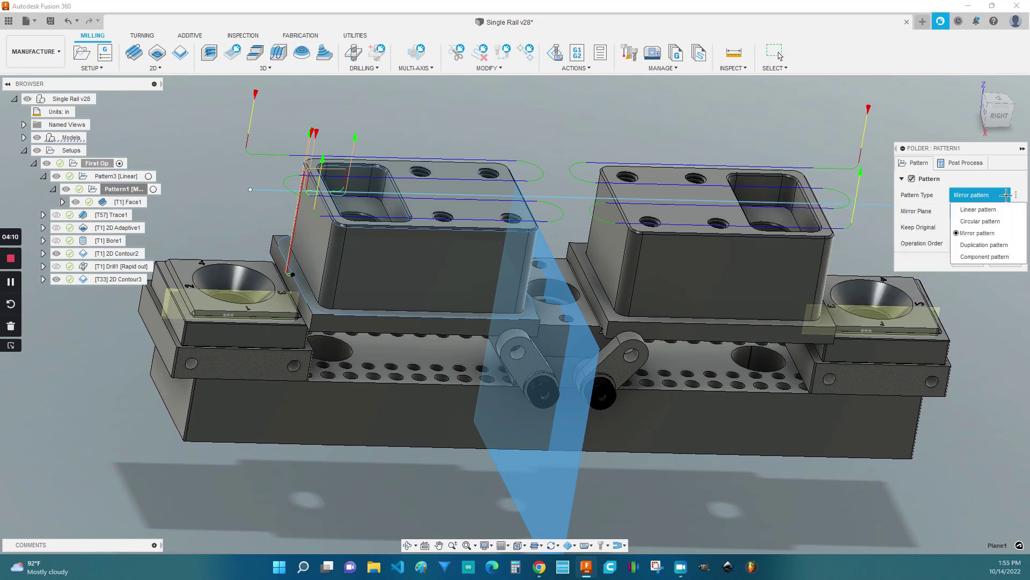
pyautogui.click(986, 232)
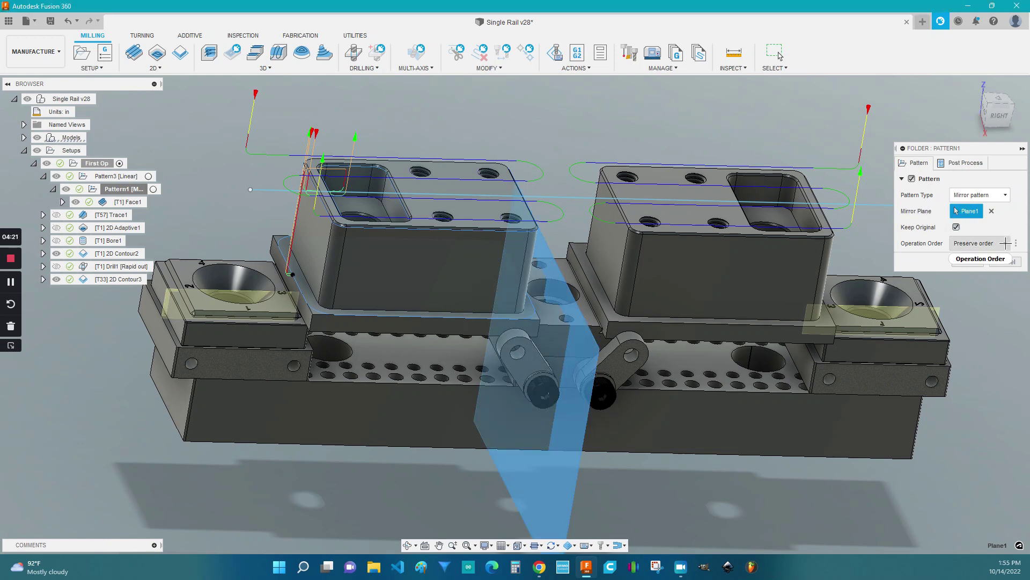
# Try the Order by tool operation order on the mirror pattern, restore Preserve order and accept the settings
pyautogui.click(1005, 243)
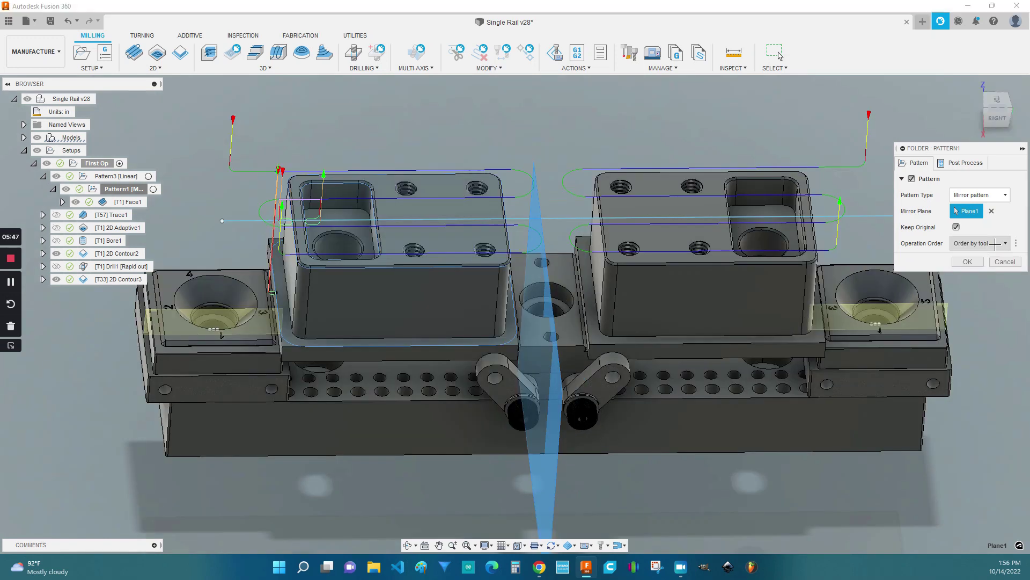
pyautogui.click(998, 243)
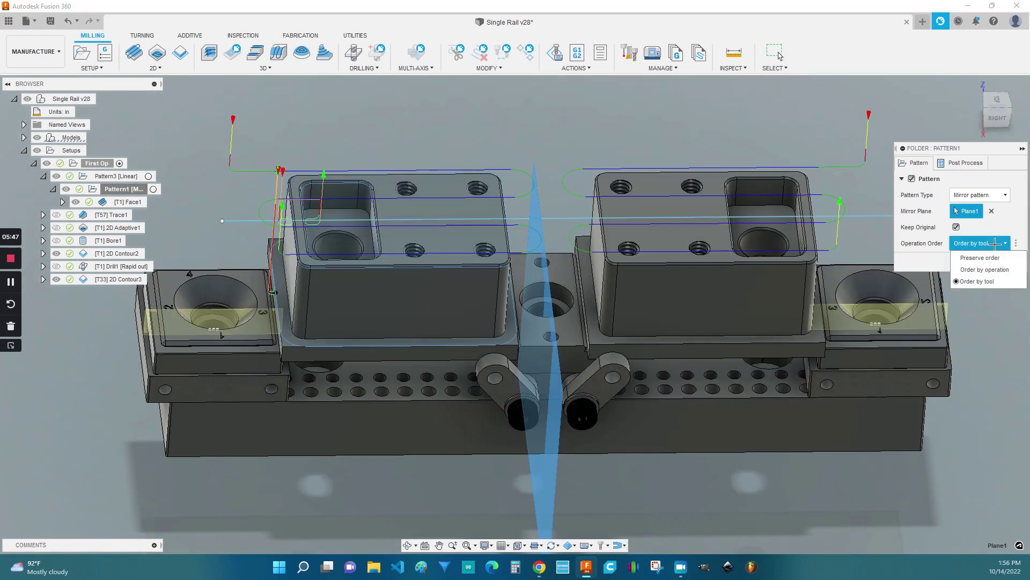
pyautogui.click(970, 258)
pyautogui.click(967, 261)
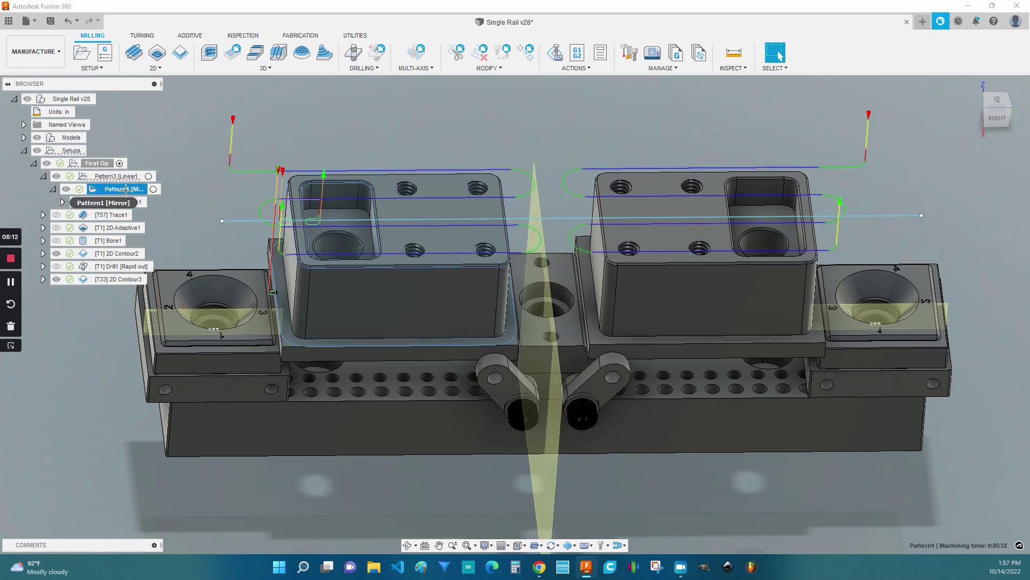
# Compare the toolpaths of the linear Pattern3 with those of the mirror Pattern1 nested inside it
pyautogui.click(117, 177)
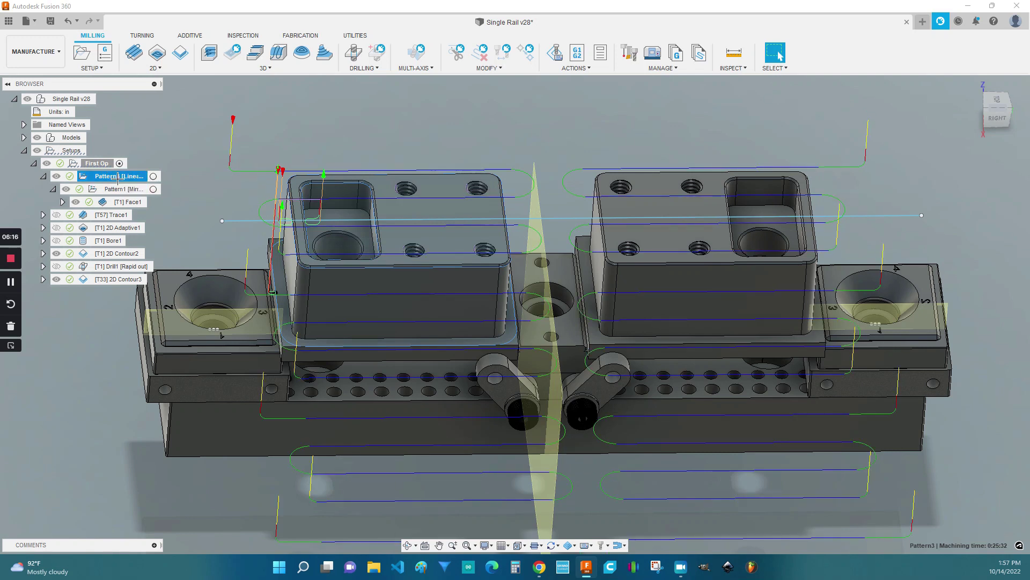
pyautogui.click(116, 188)
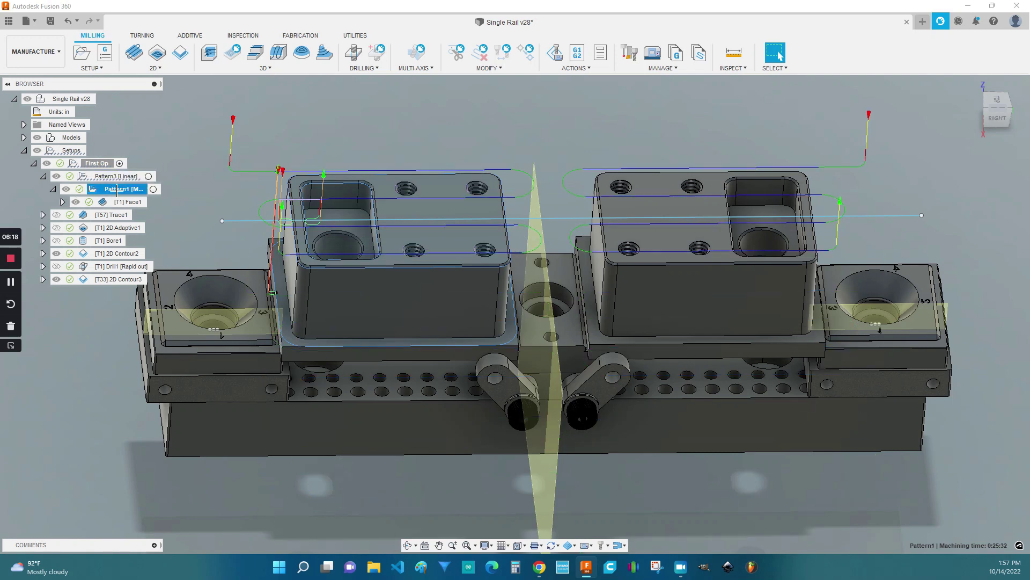
pyautogui.click(115, 176)
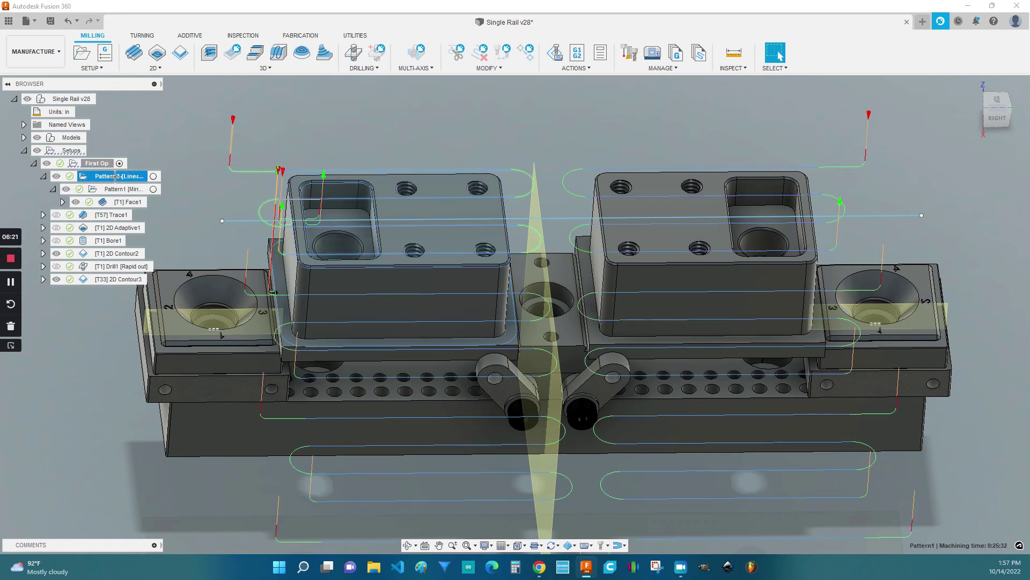
# Open Pattern3 and review its linear pattern type, Spacing distance type, distance and operation order, keeping the settings
pyautogui.rightClick(116, 177)
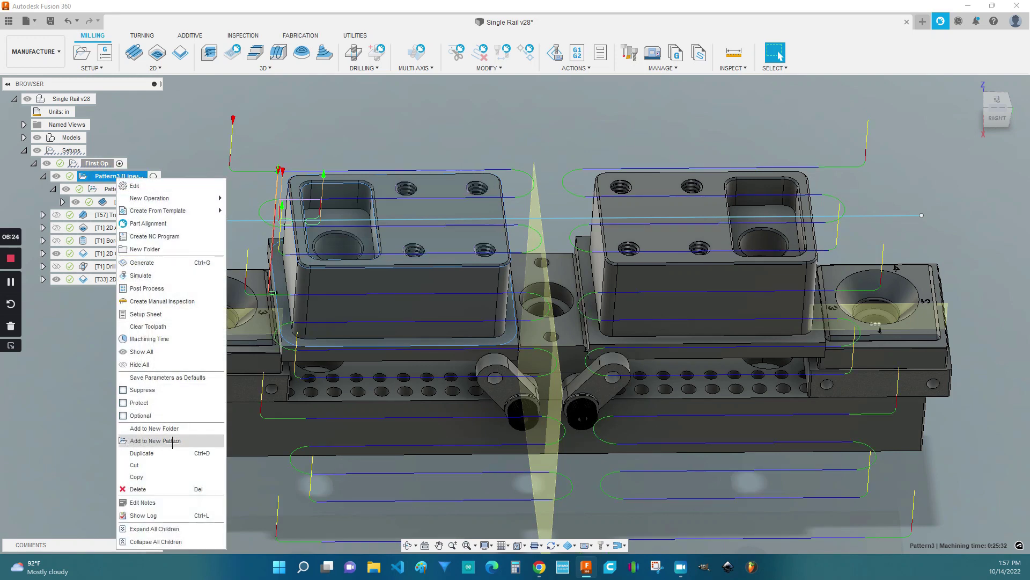
pyautogui.click(134, 186)
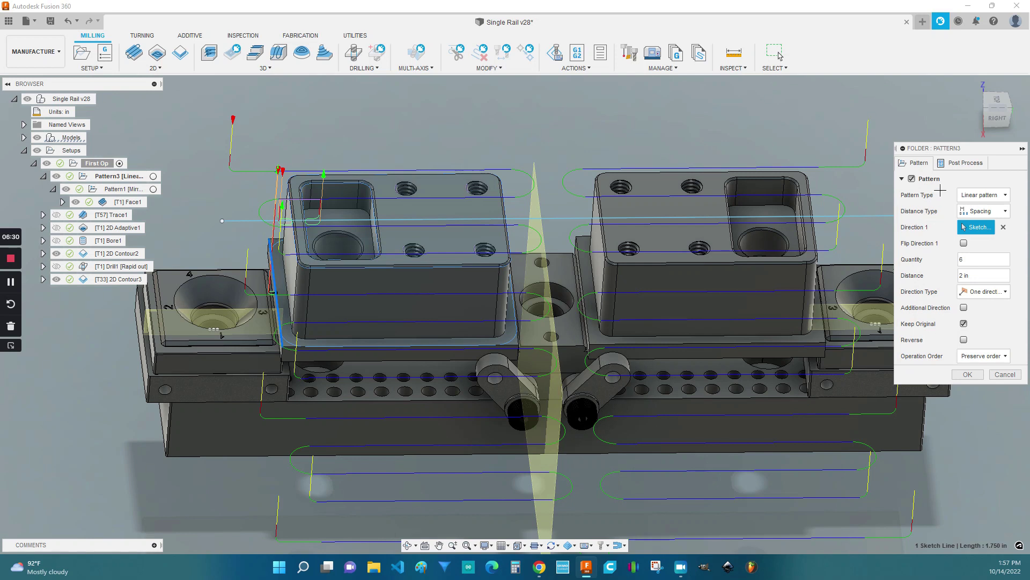
pyautogui.click(1003, 194)
pyautogui.click(989, 210)
pyautogui.click(1003, 210)
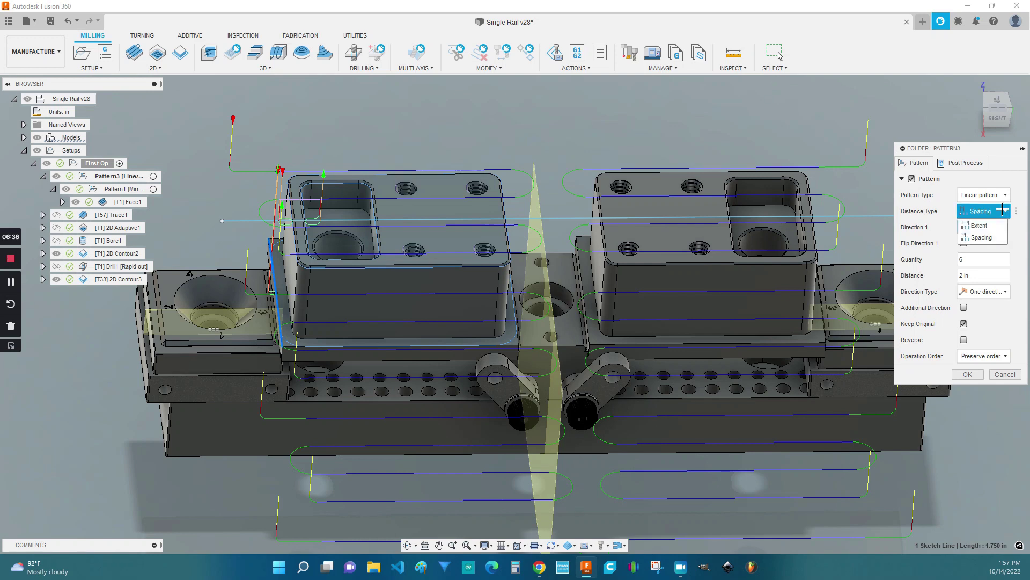
pyautogui.click(981, 237)
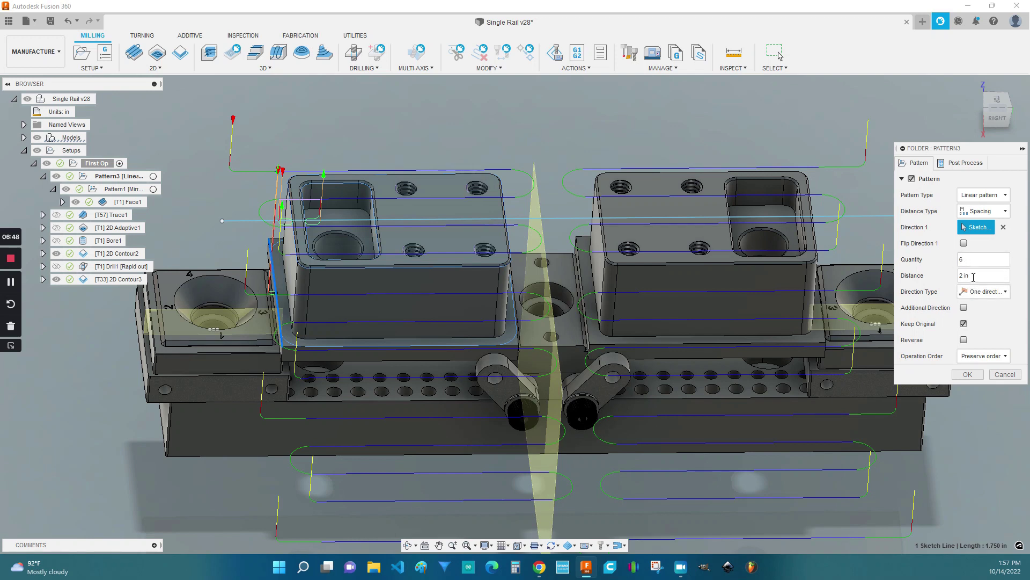
pyautogui.moveTo(974, 276); pyautogui.dragTo(951, 275)
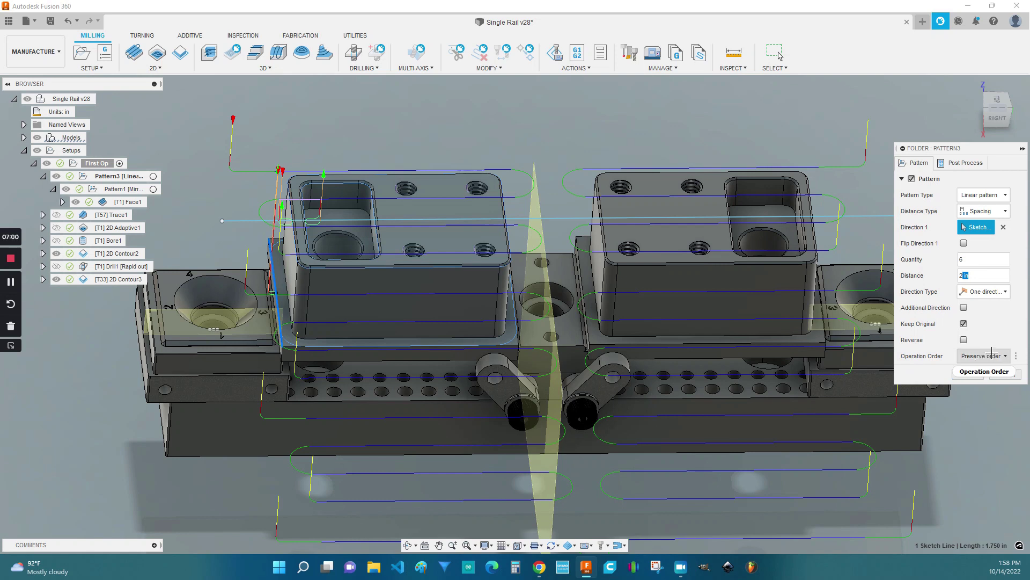
pyautogui.click(965, 370)
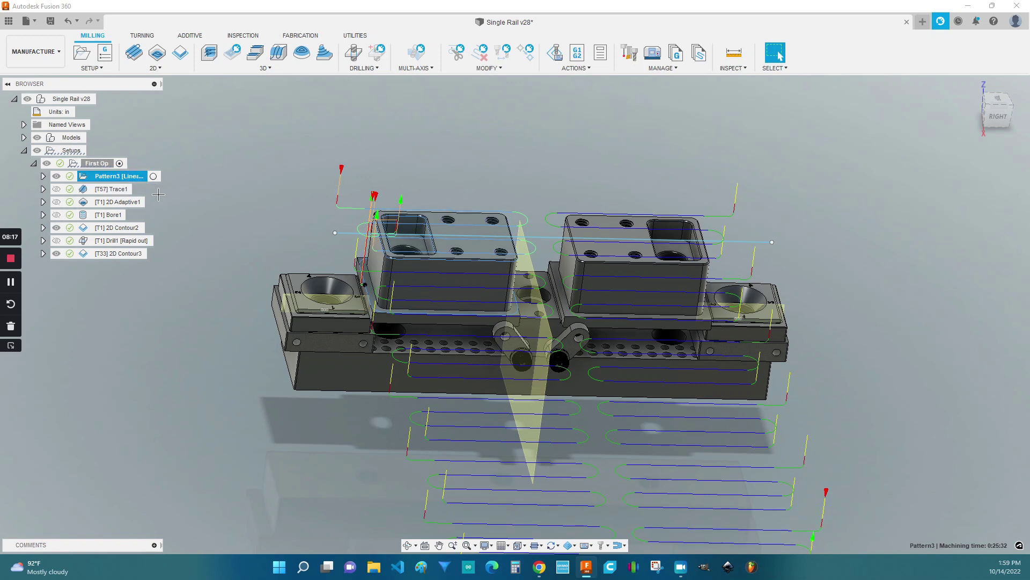
# Add the six operations from Trace1 through 2D Contour3 to a new pattern
pyautogui.click(112, 189)
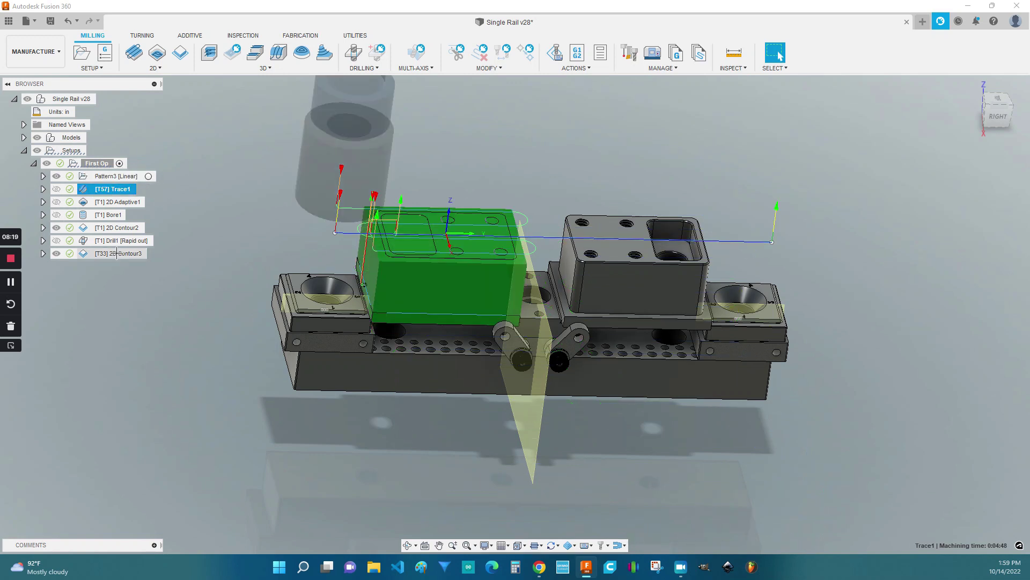
pyautogui.keyDown('shift'); pyautogui.click(116, 254); pyautogui.keyUp('shift')
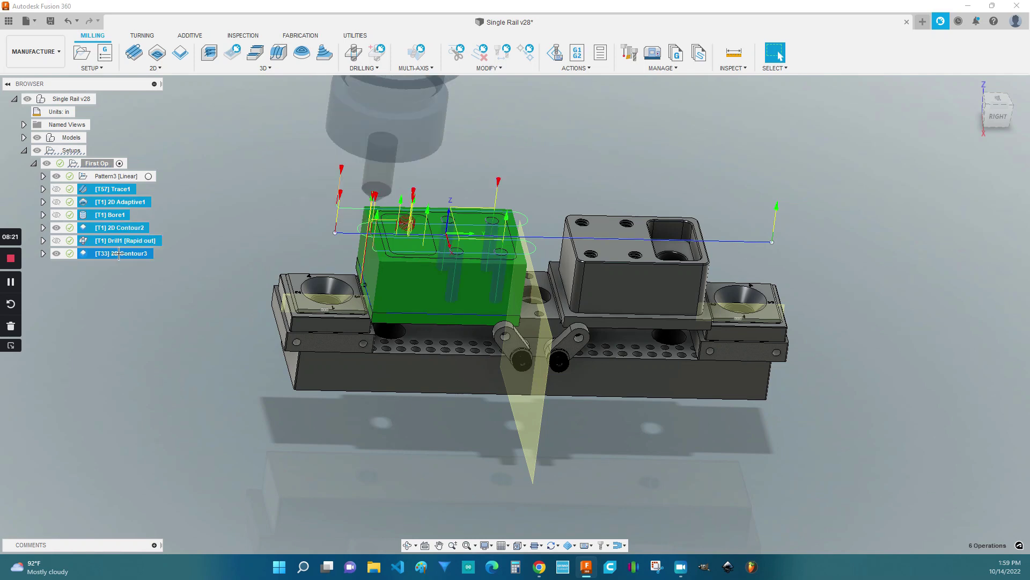
pyautogui.rightClick(119, 254)
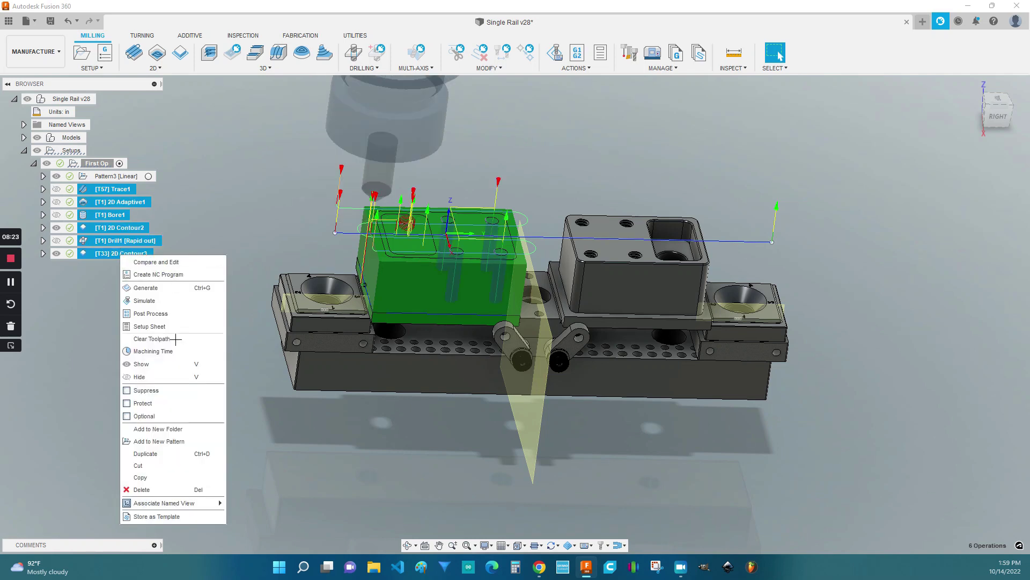
pyautogui.click(172, 441)
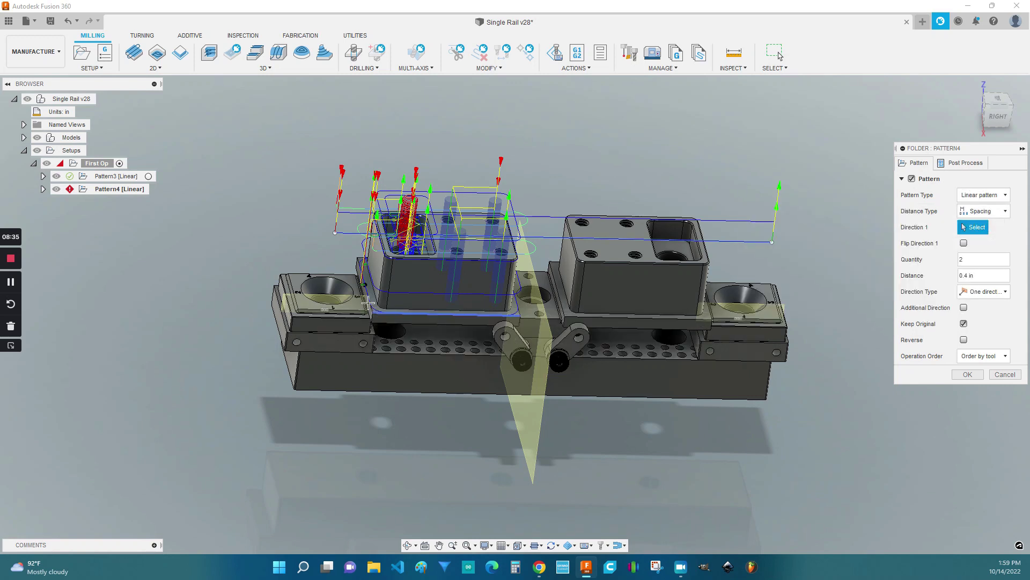
# Set Pattern4 as a linear pattern along the sketch line beside the part, with quantity 6 and spacing 2 in, and accept it
pyautogui.click(367, 303)
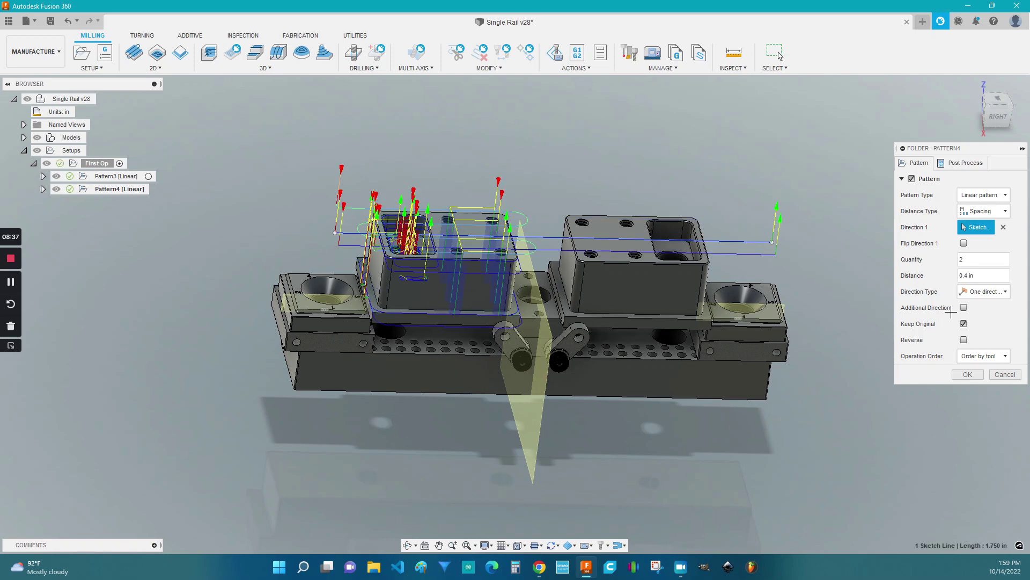
pyautogui.click(964, 260)
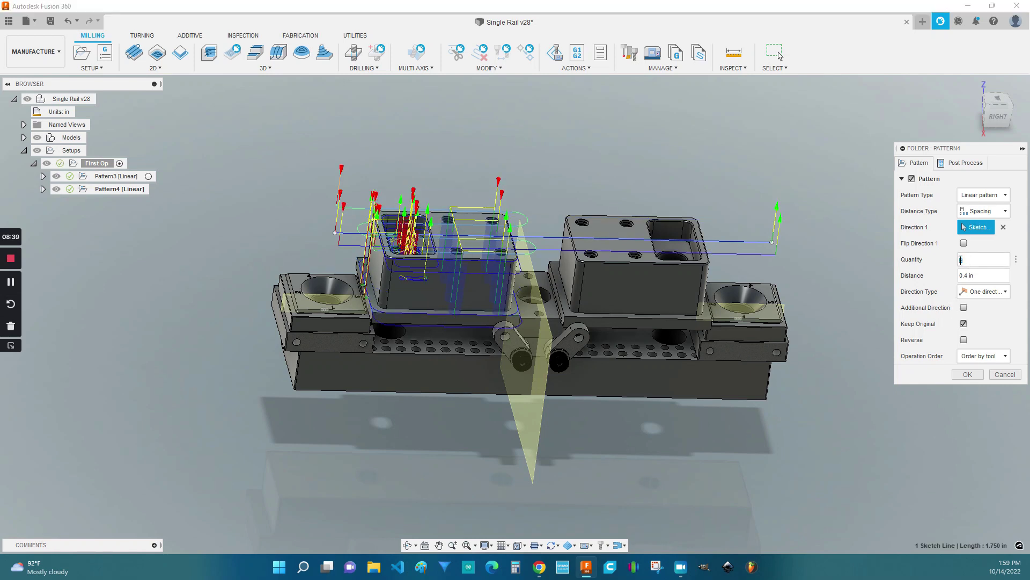
pyautogui.write('6')
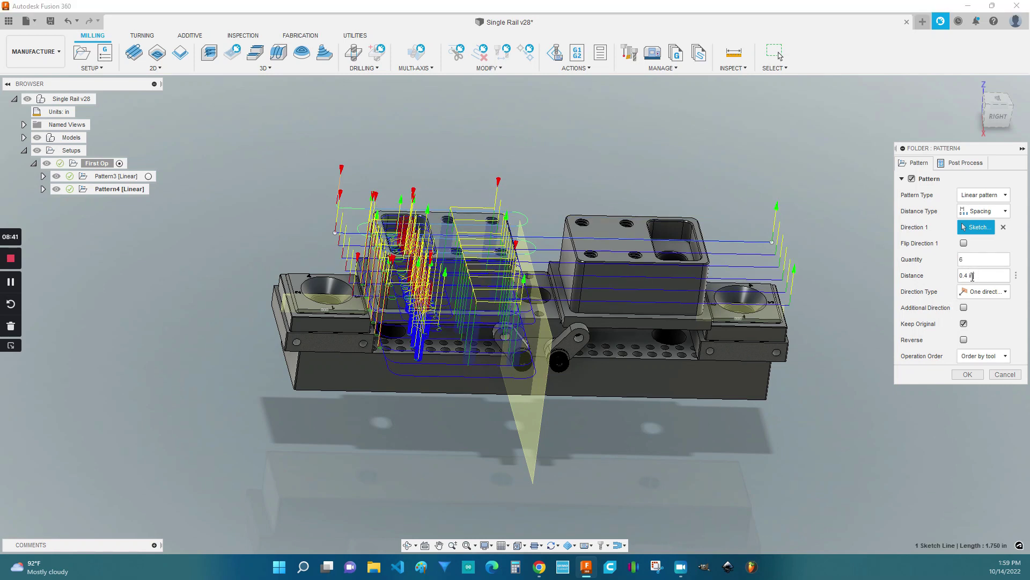
pyautogui.moveTo(971, 277); pyautogui.dragTo(960, 277)
pyautogui.write('2')
pyautogui.scroll(-2, 811, 268)
pyautogui.moveTo(812, 268); pyautogui.dragTo(809, 207, button='middle')
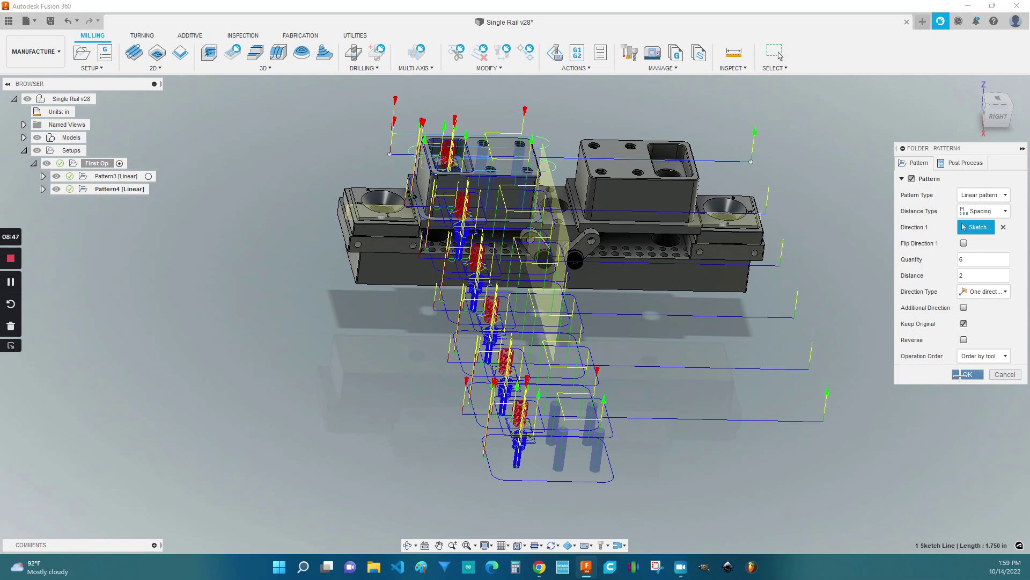
pyautogui.click(963, 374)
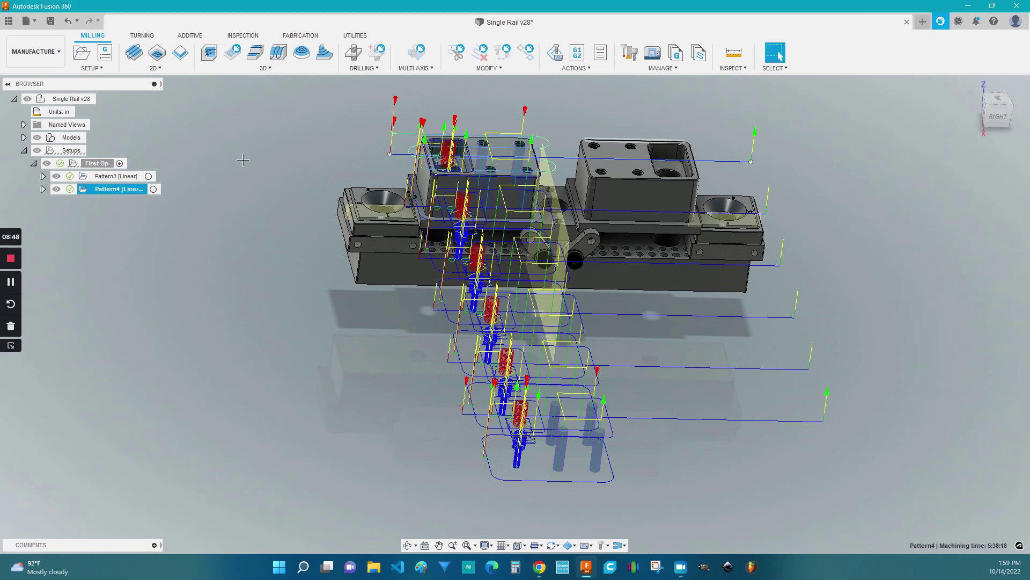
# Nest Pattern4 in a new mirror pattern about Plane1 with the original kept and operations ordered by tool, and accept it
pyautogui.click(114, 189)
pyautogui.rightClick(113, 189)
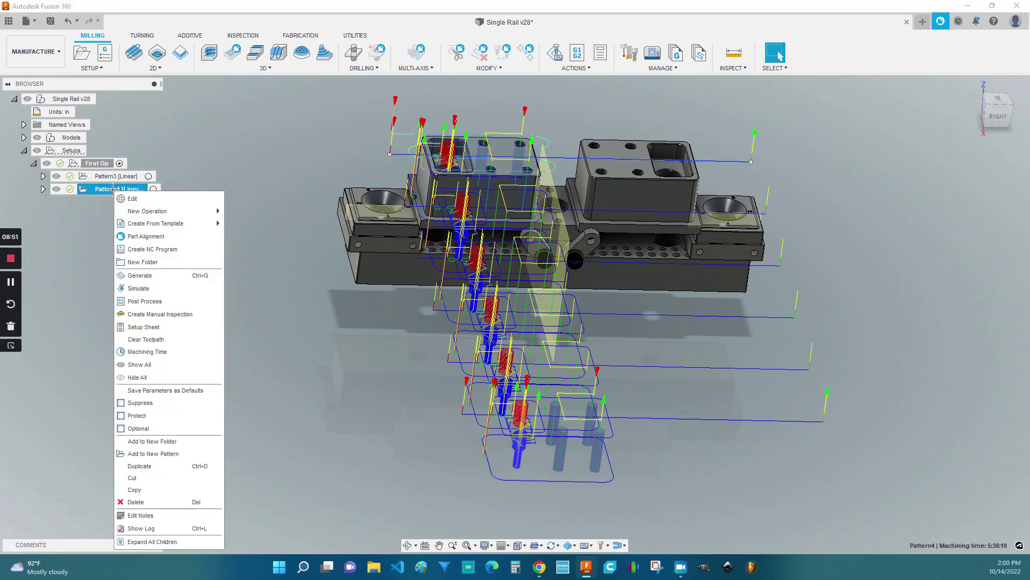
pyautogui.click(153, 454)
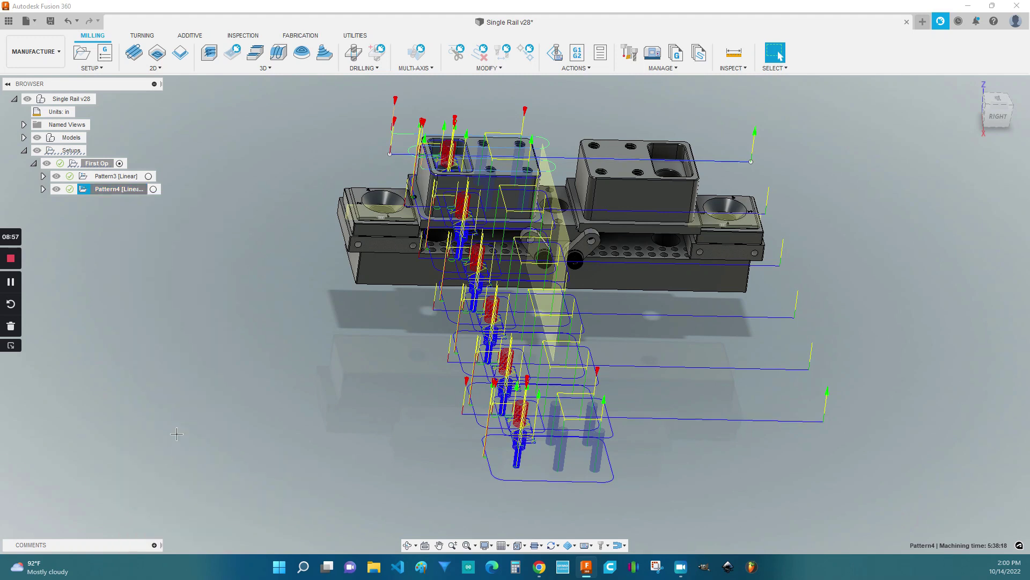
pyautogui.click(1005, 195)
pyautogui.click(980, 233)
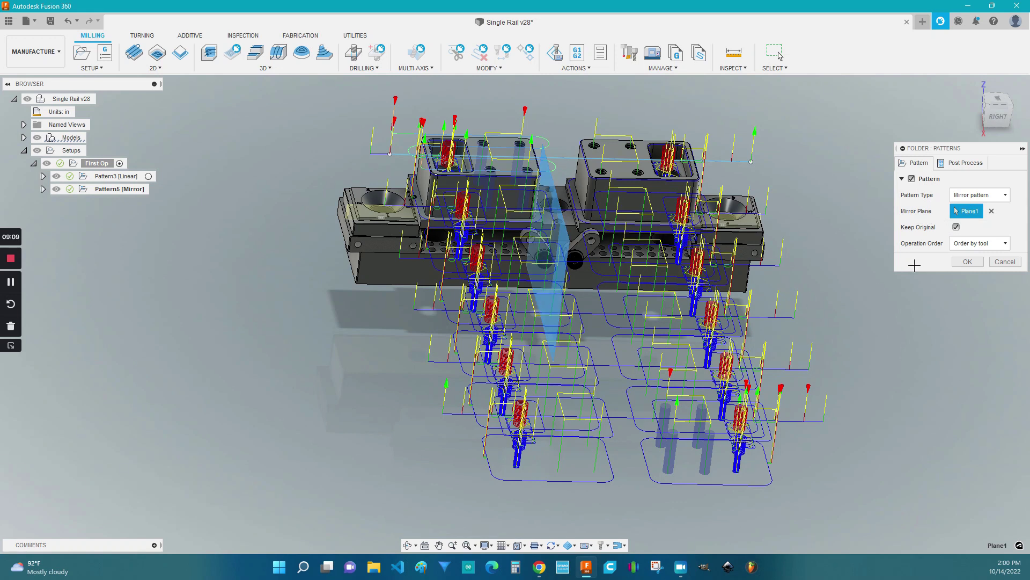
pyautogui.click(1008, 243)
pyautogui.click(966, 282)
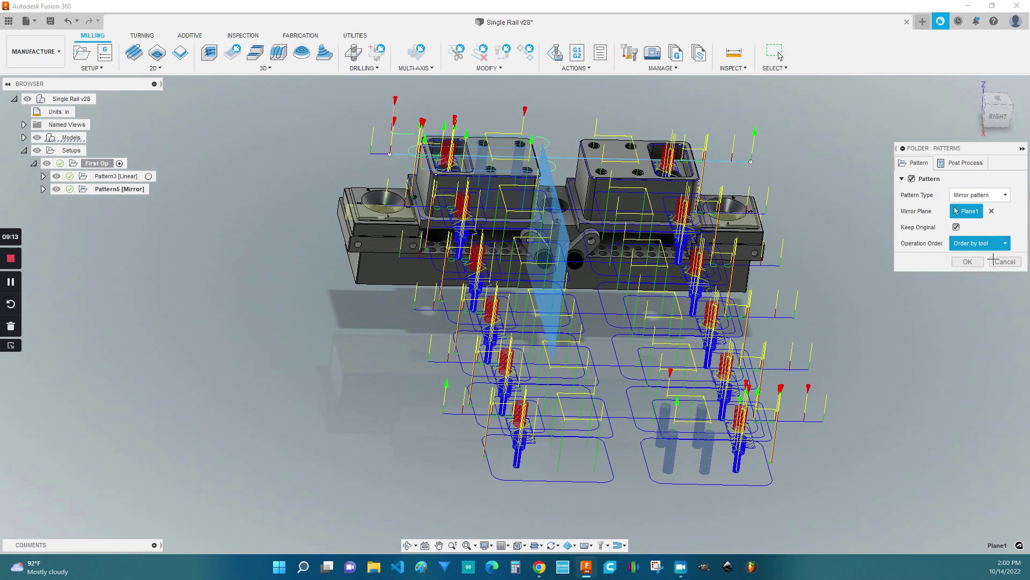
pyautogui.click(966, 262)
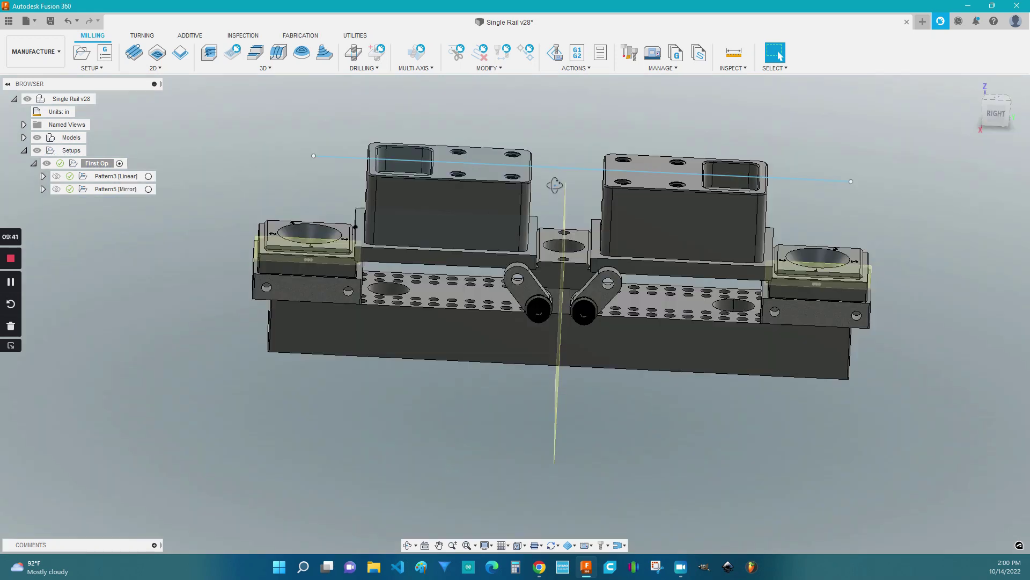
# Examine the First Op setup's stock and origin and preview the toolpaths of its two top-level patterns, Pattern3 and Pattern5
pyautogui.moveTo(559, 186); pyautogui.dragTo(550, 193)
pyautogui.press('Escape')
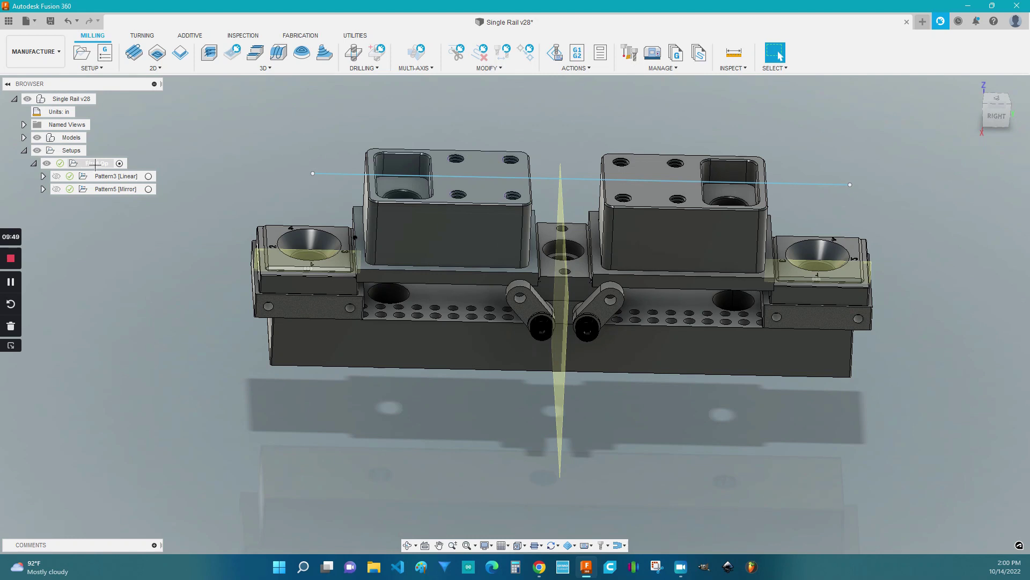
pyautogui.click(95, 164)
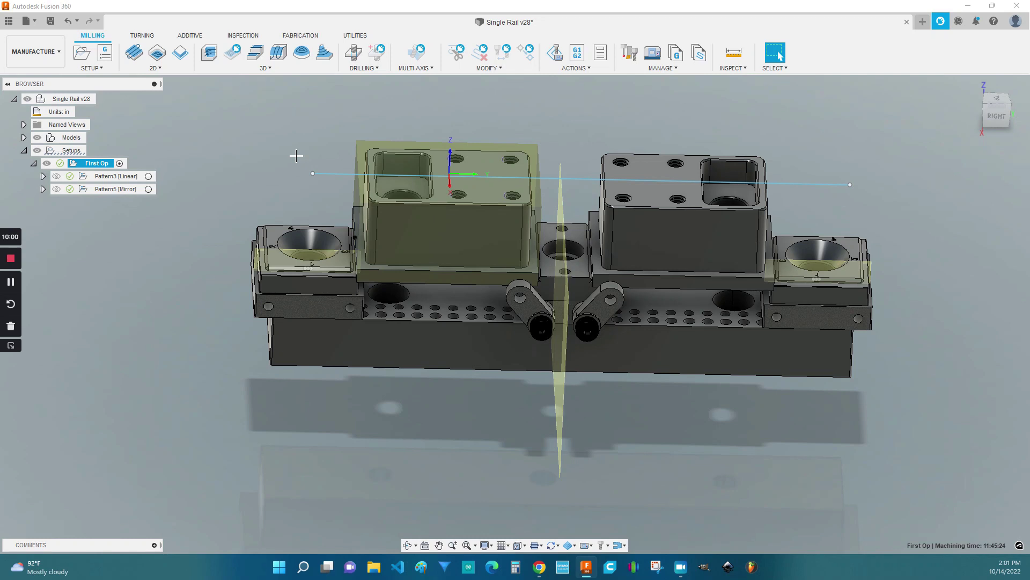
pyautogui.moveTo(136, 180)
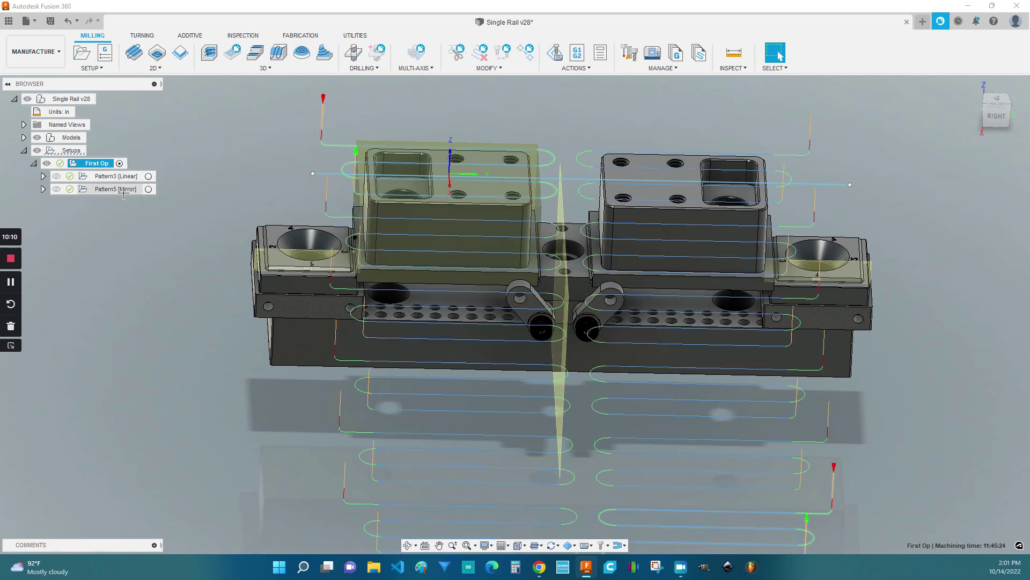
pyautogui.click(211, 159)
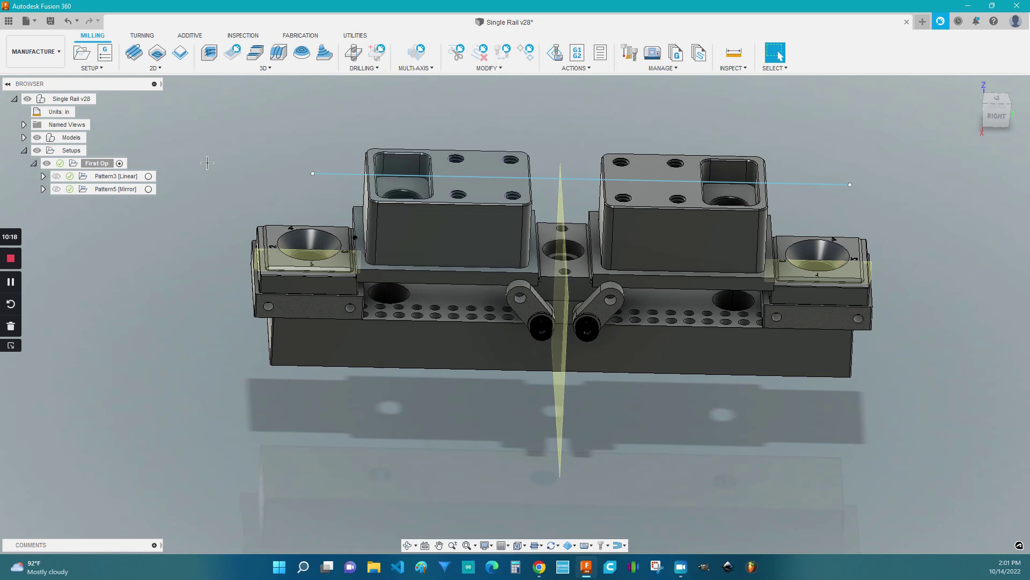
# Open the First Op setup and review its WCS offset, multiple offsets, instance number, increment and operation order, keeping the settings
pyautogui.doubleClick(96, 164)
pyautogui.rightClick(97, 164)
pyautogui.click(121, 173)
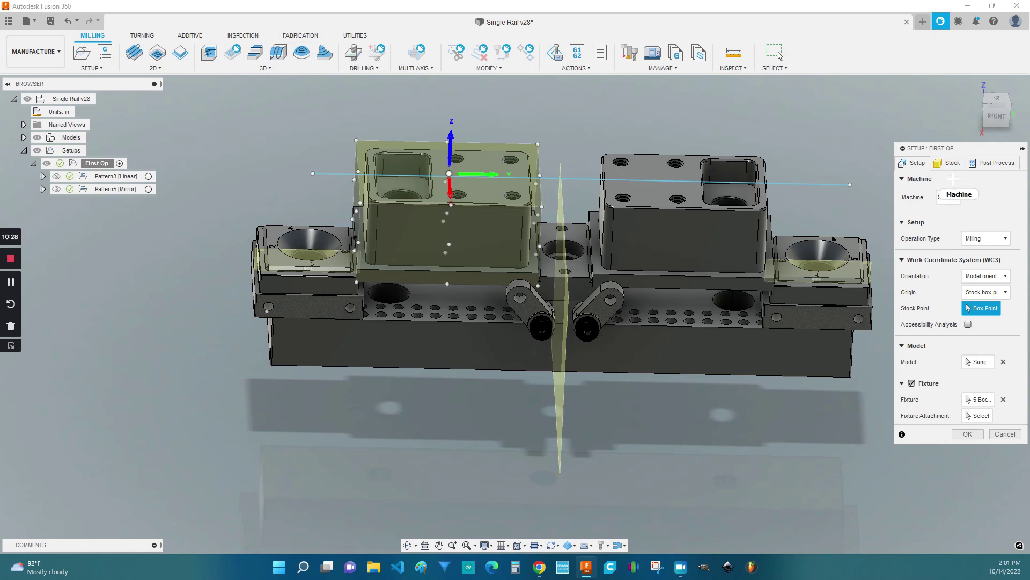
pyautogui.moveTo(953, 179)
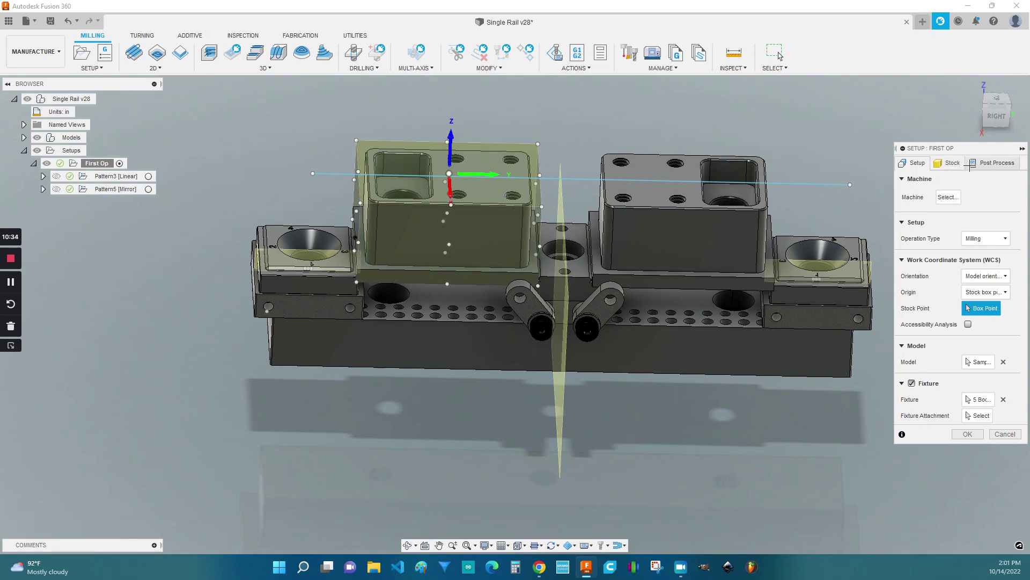
pyautogui.click(993, 164)
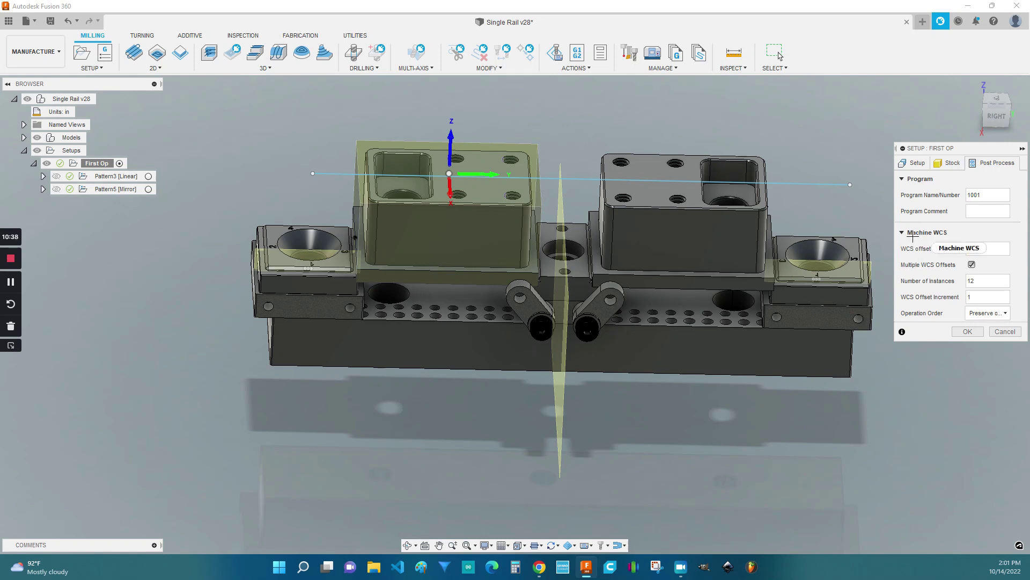
pyautogui.moveTo(967, 234)
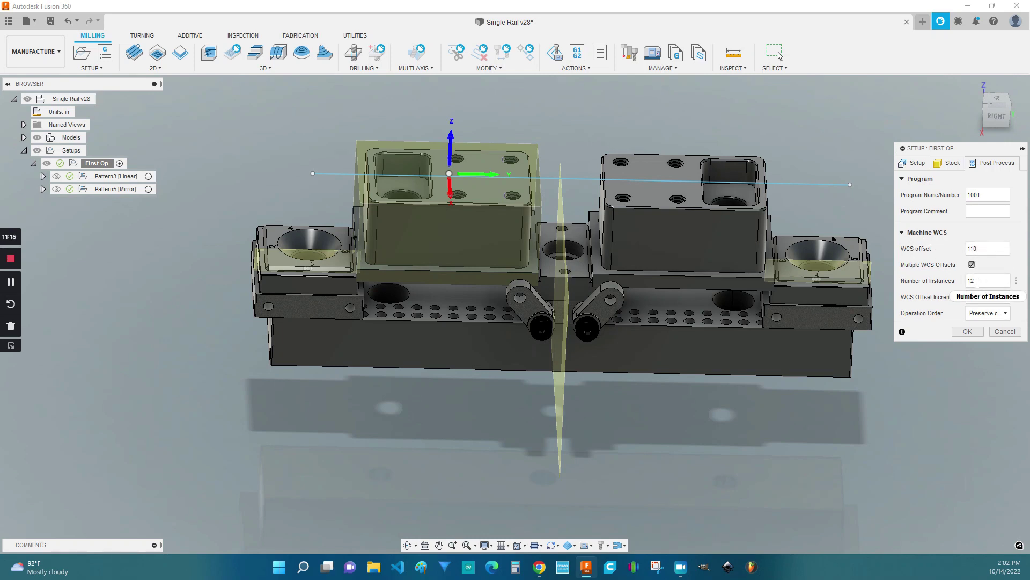
pyautogui.click(970, 280)
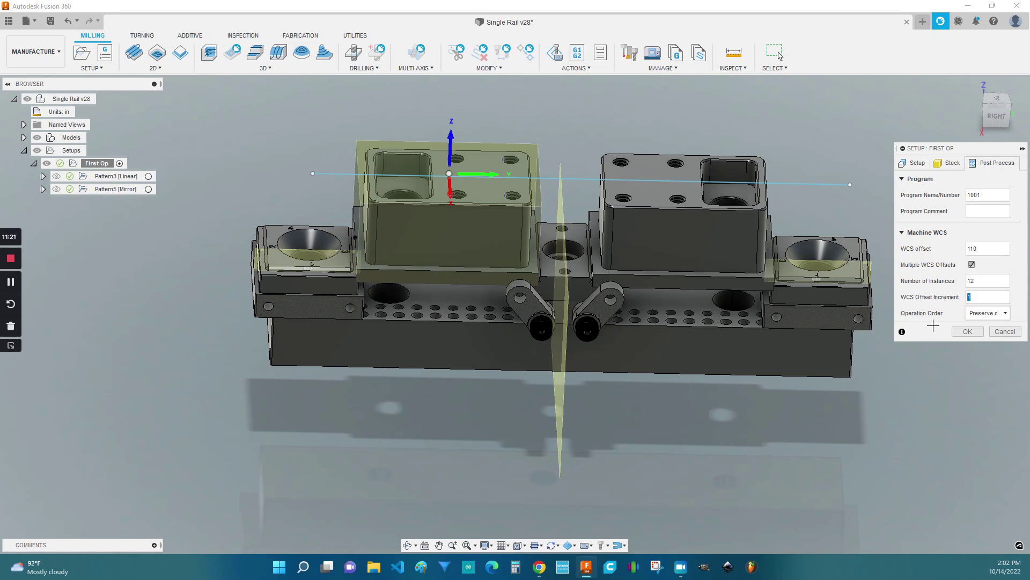
pyautogui.click(997, 313)
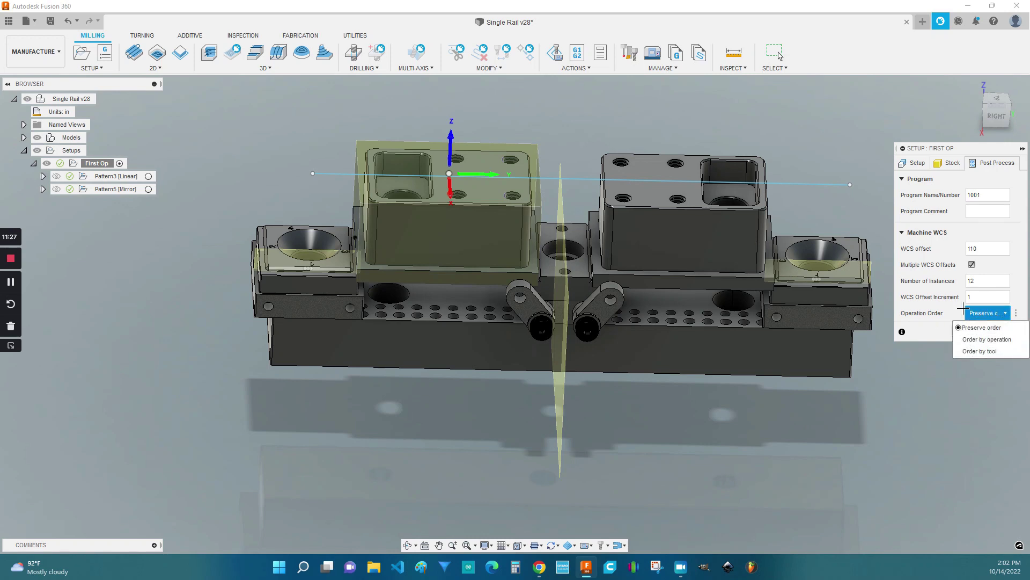
pyautogui.click(956, 313)
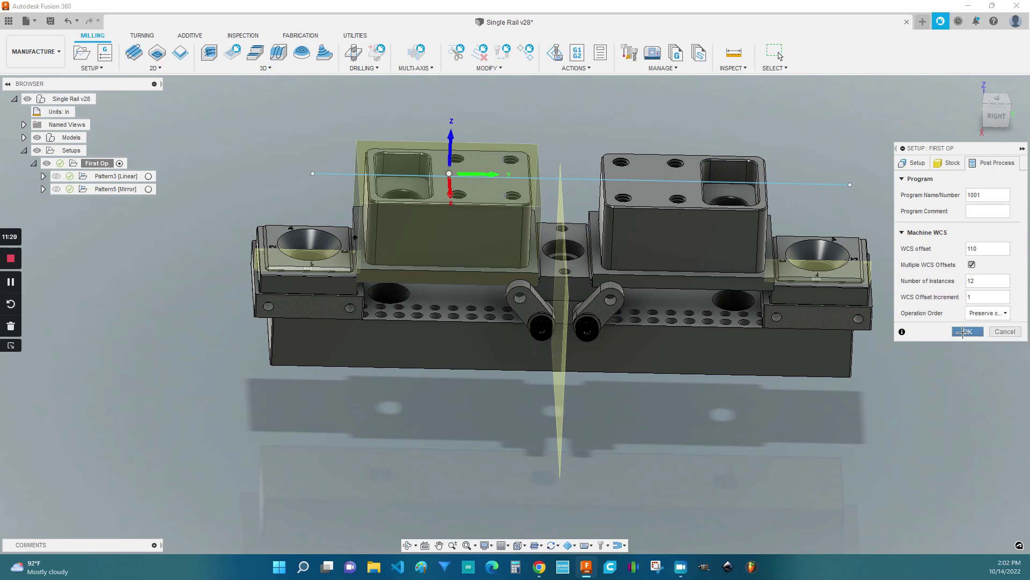
pyautogui.click(967, 331)
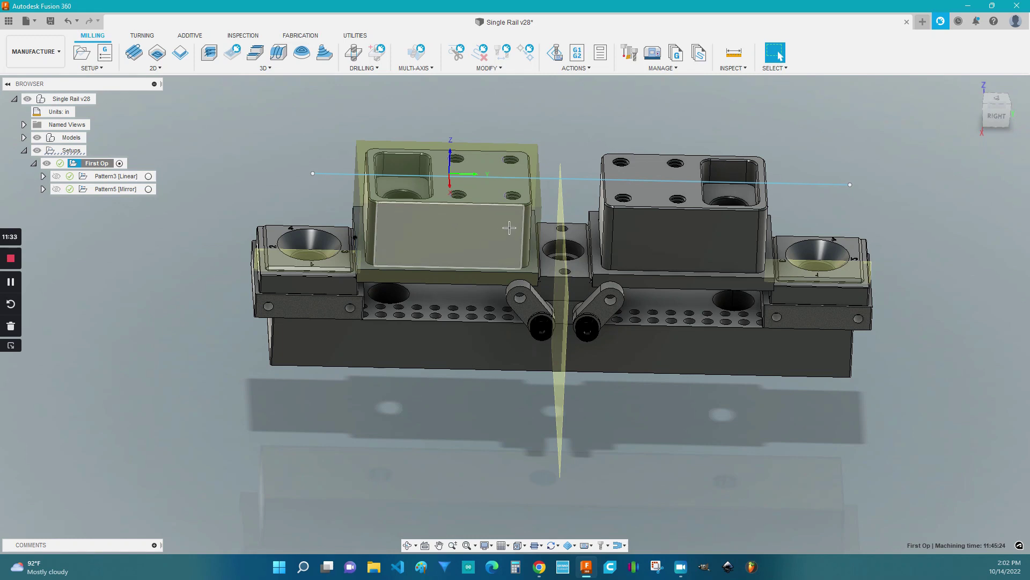
# Expand the nested patterns in First Op and show the toolpaths of Pattern4's operations, examining the contour's entry at the part's lower edge
pyautogui.click(41, 176)
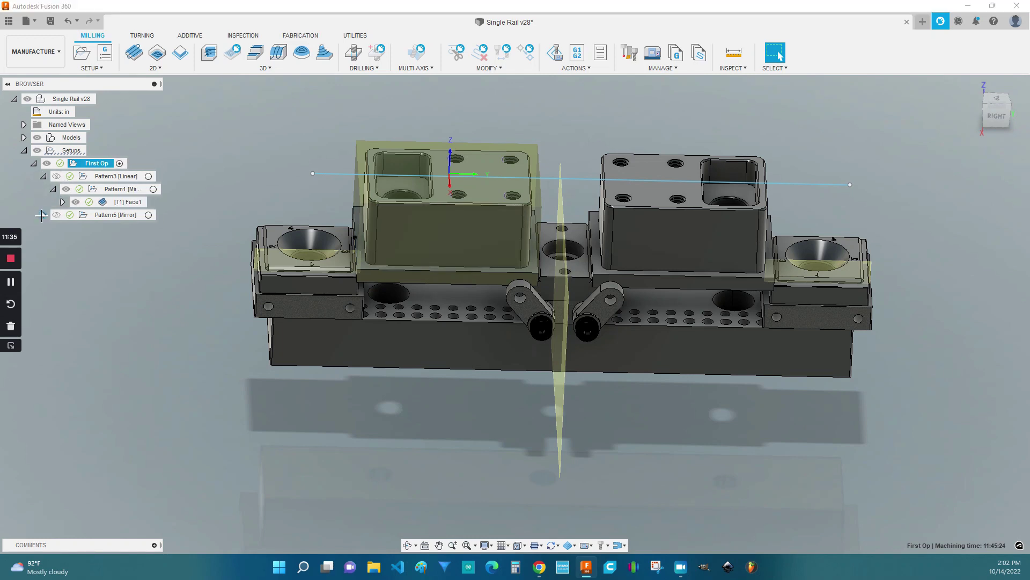
pyautogui.click(43, 215)
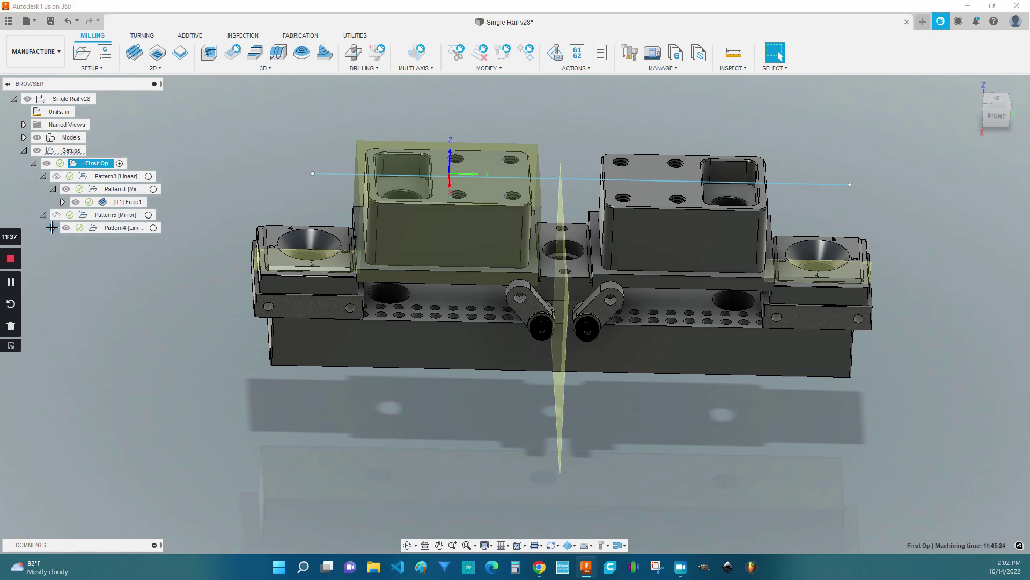
pyautogui.click(52, 228)
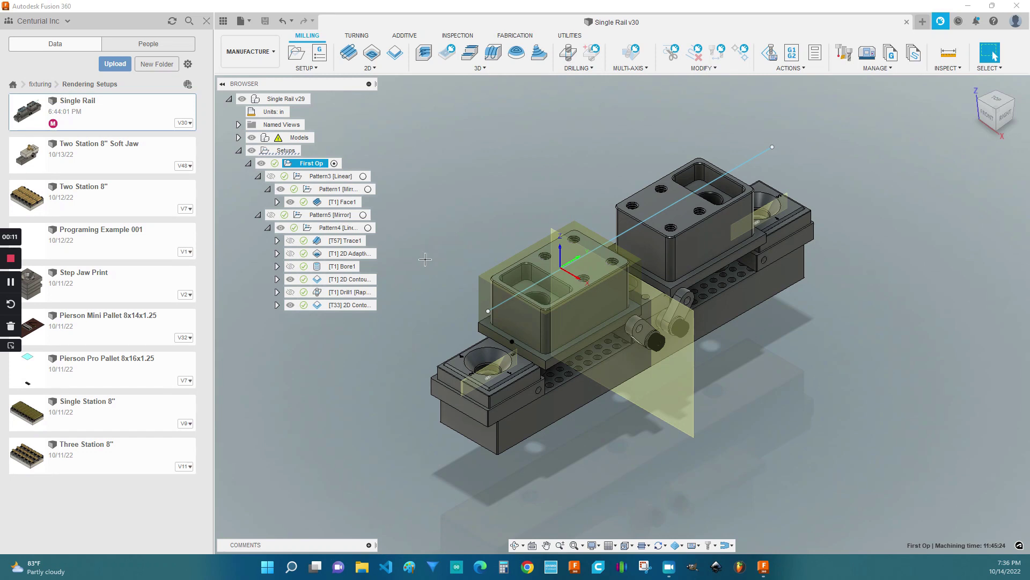
pyautogui.click(291, 241)
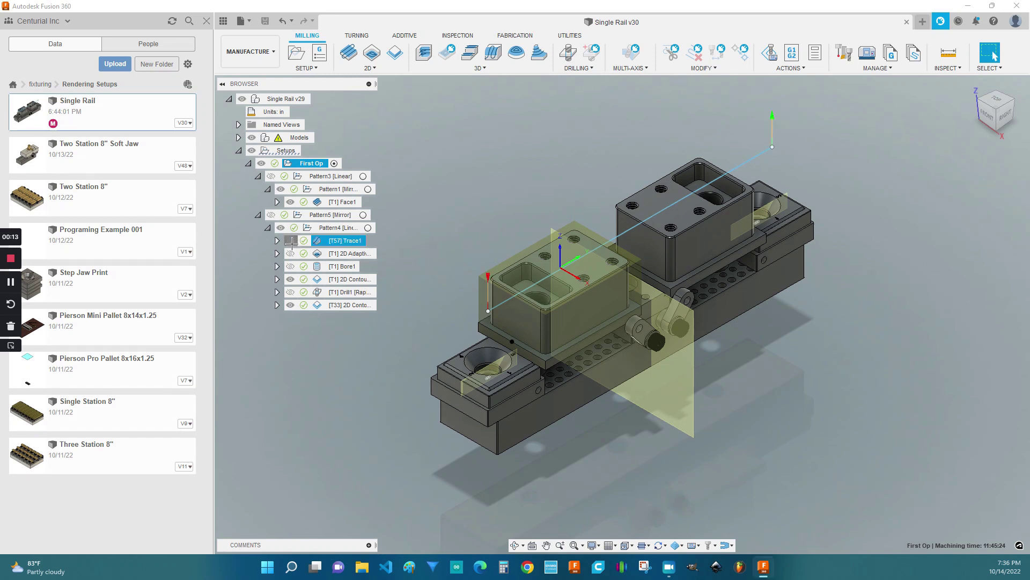
pyautogui.click(291, 266)
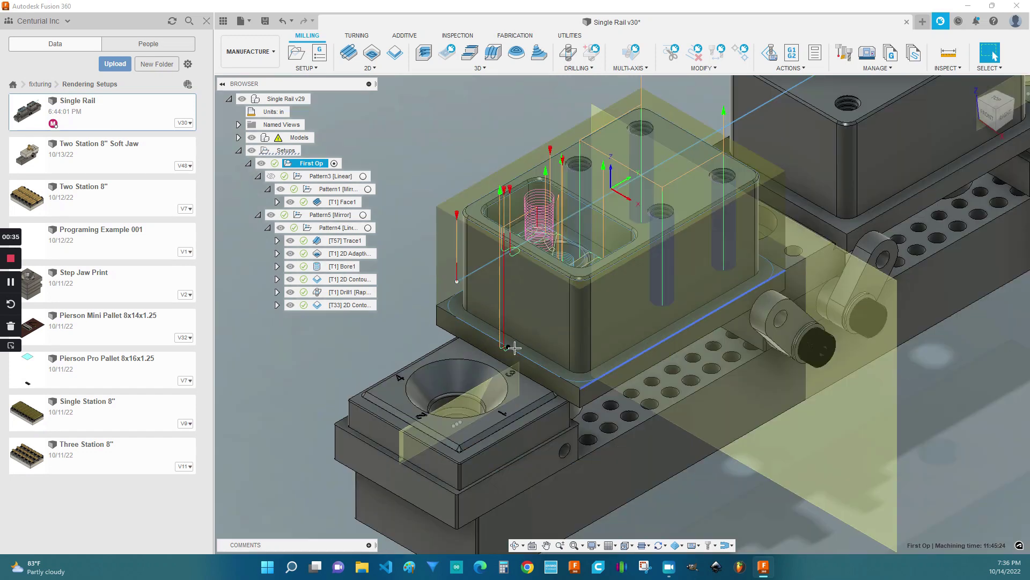
pyautogui.scroll(3, 503, 347)
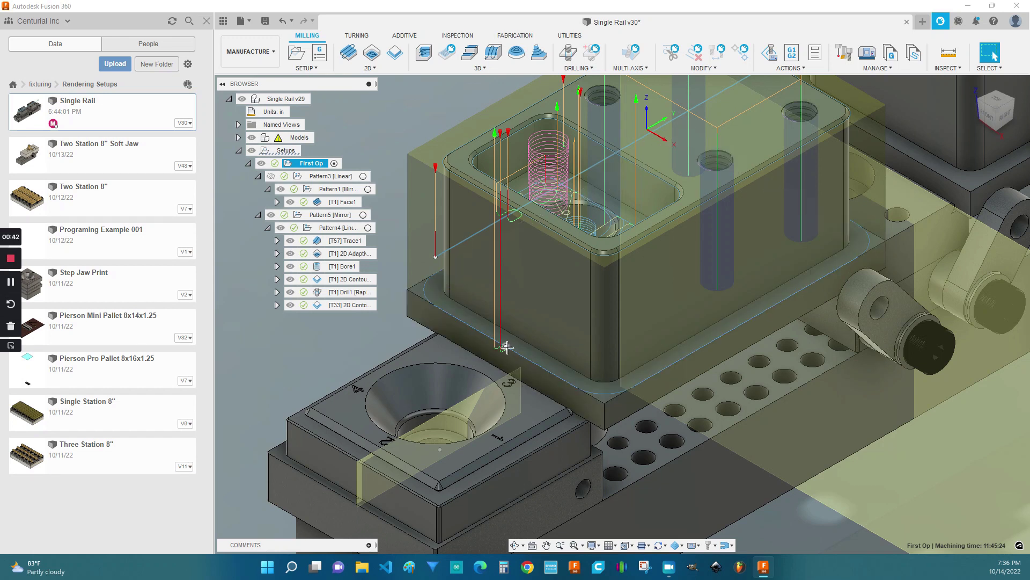
pyautogui.scroll(2, 507, 347)
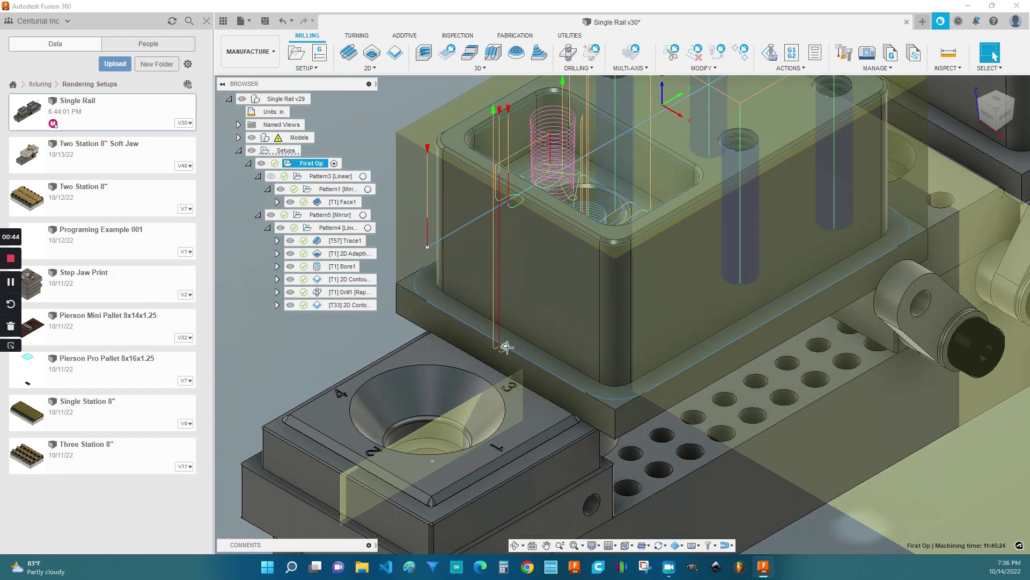
# Open 2D Contour2, review its linking settings and the entry point at the part's lower edge, and accept the operation
pyautogui.rightClick(344, 280)
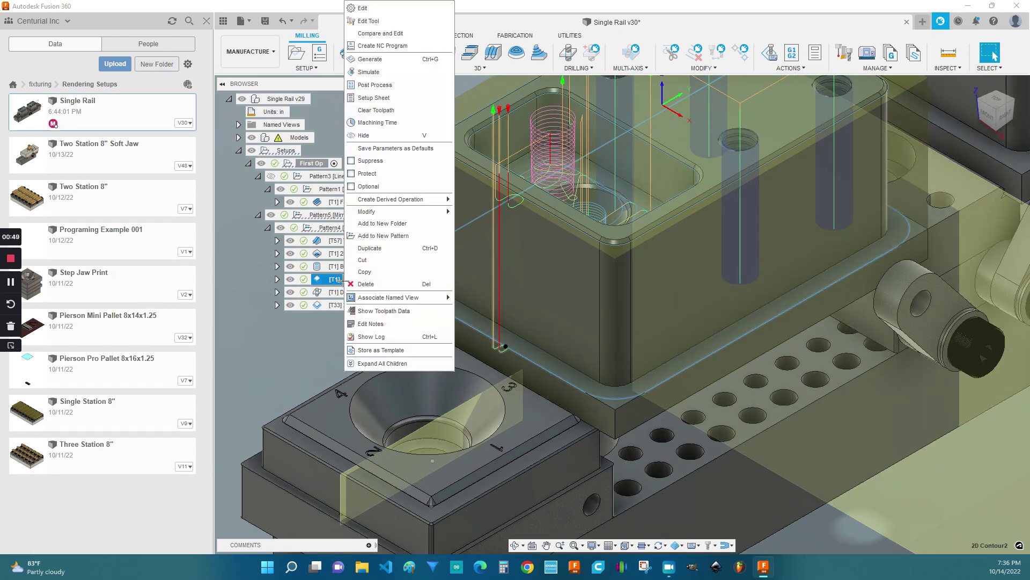
pyautogui.click(373, 8)
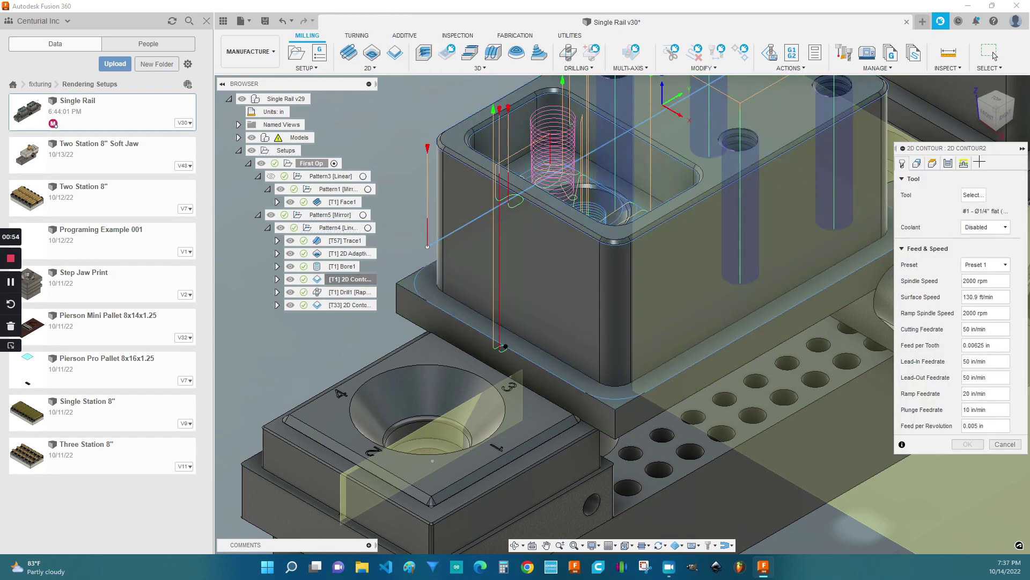
pyautogui.click(964, 163)
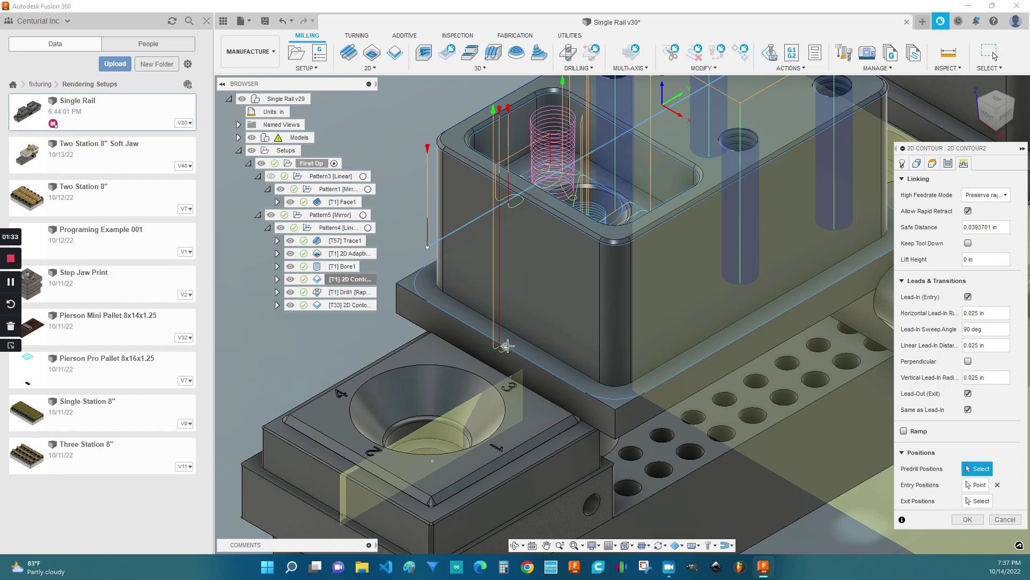
pyautogui.click(505, 346)
pyautogui.click(967, 519)
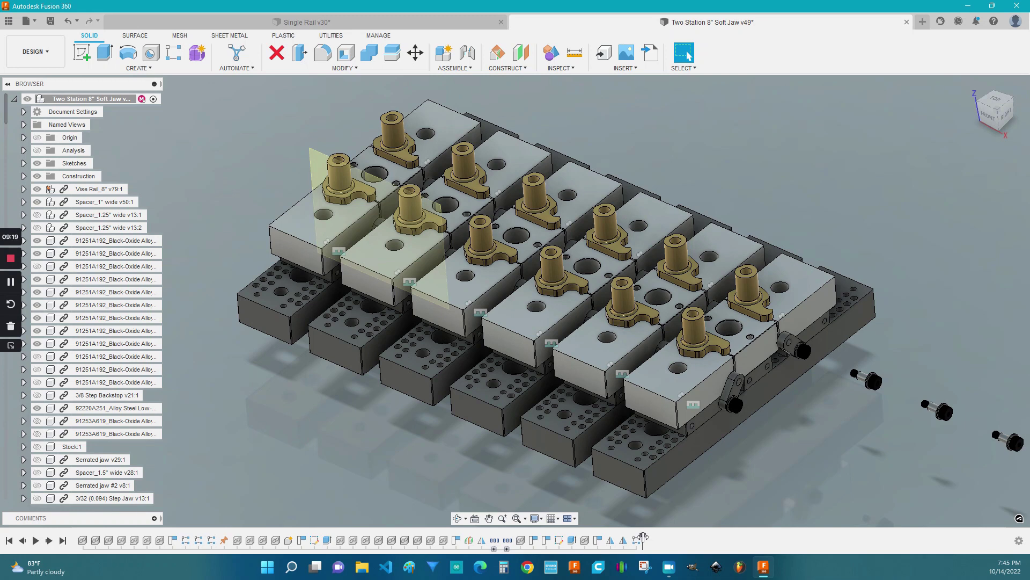
# Roll the Two Station 8" Soft Jaw timeline back to before the mirror features and view the single rail from above
pyautogui.moveTo(643, 537); pyautogui.dragTo(604, 537)
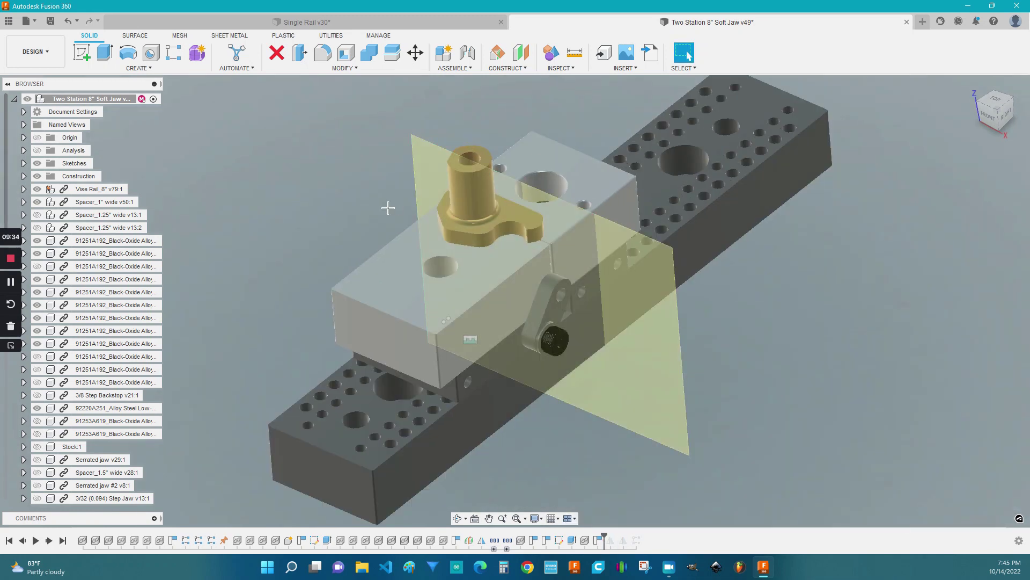
pyautogui.keyDown('shift'); pyautogui.moveTo(387, 214); pyautogui.dragTo(354, 268, button='middle'); pyautogui.keyUp('shift')
pyautogui.press('Escape')
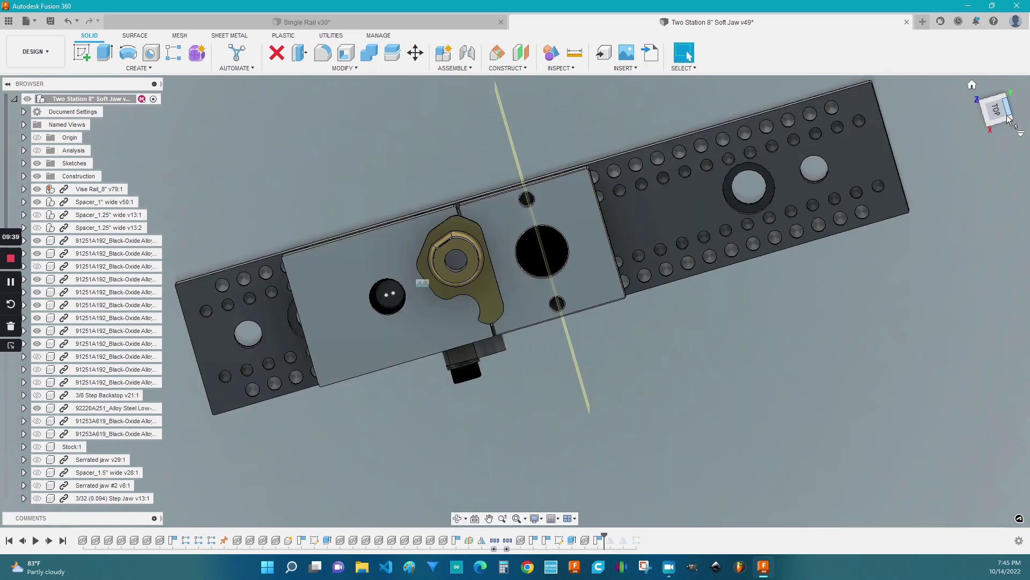
# Pull the loose soft jaw up and away from its mounting block, leaving the sample part and the soft backstop in place
pyautogui.scroll(5, 387, 166)
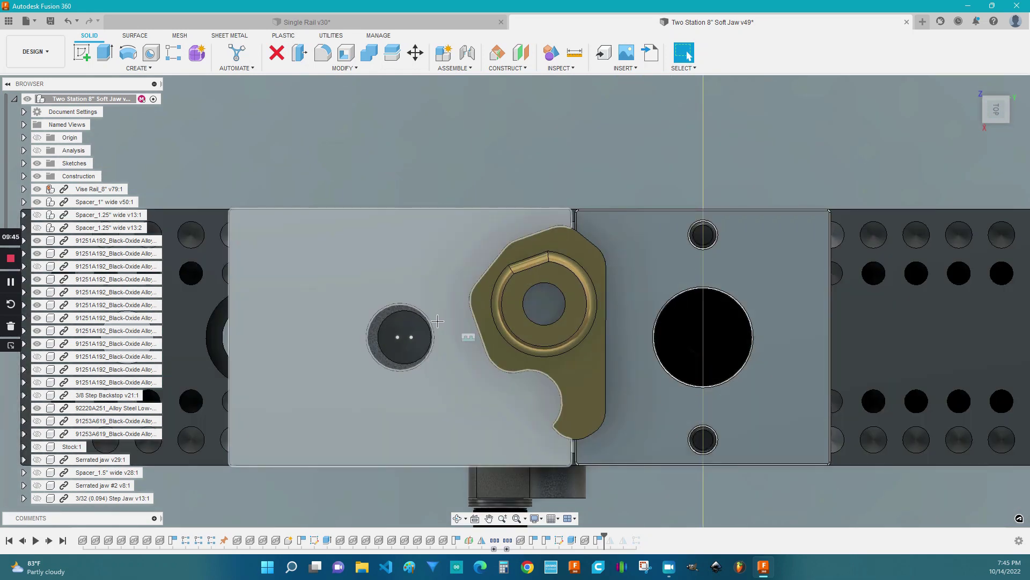
pyautogui.scroll(-3, 408, 172)
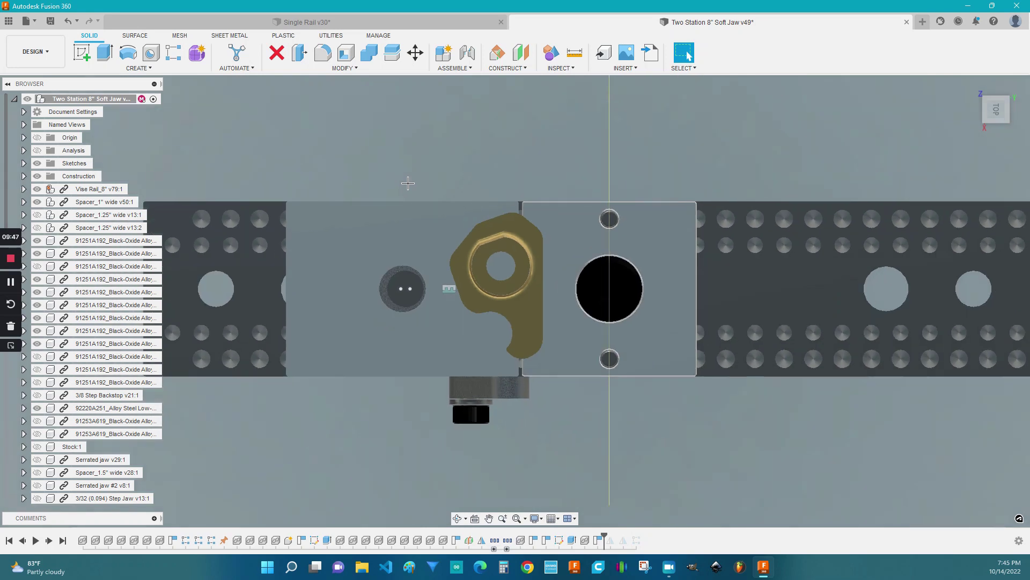
pyautogui.moveTo(410, 170); pyautogui.dragTo(424, 211)
pyautogui.press('Escape')
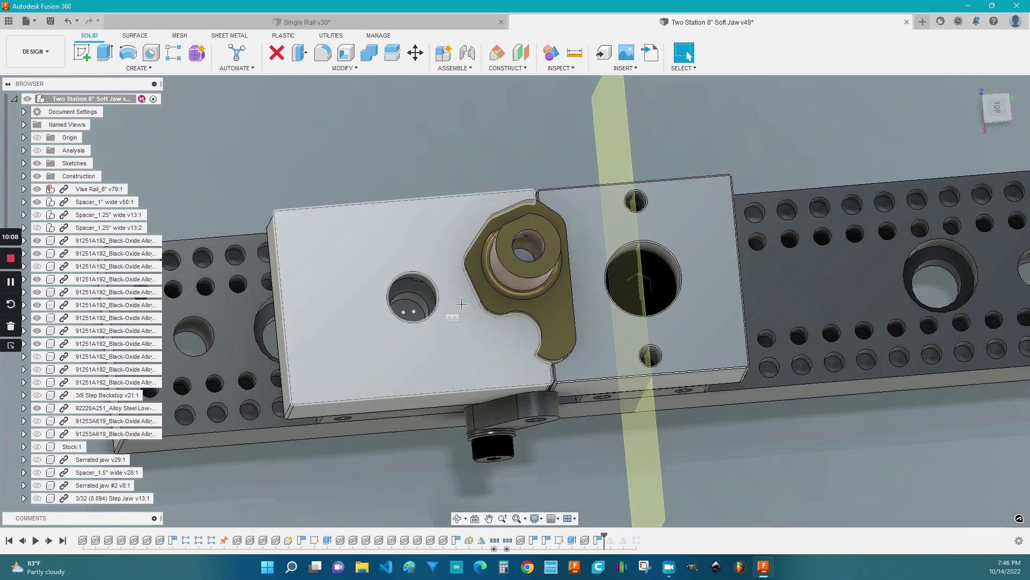
pyautogui.keyDown('shift'); pyautogui.moveTo(461, 304); pyautogui.dragTo(450, 247, button='middle'); pyautogui.keyUp('shift')
pyautogui.moveTo(404, 192); pyautogui.dragTo(328, 100)
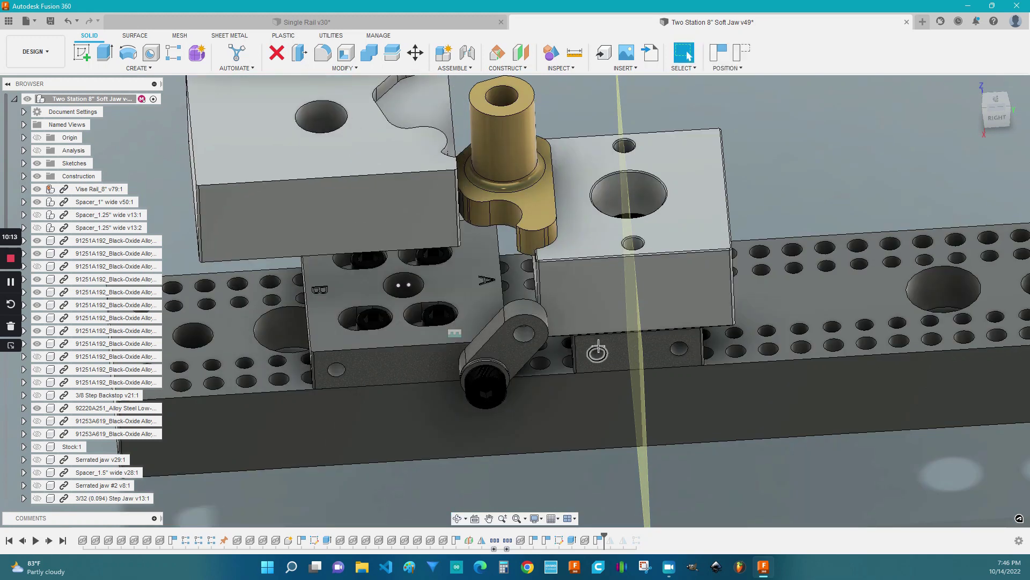
# Align the soft jaw component by its counterbore hole edge to the center hole edge of the mounting block
pyautogui.keyDown('shift'); pyautogui.moveTo(414, 204); pyautogui.dragTo(417, 276, button='middle'); pyautogui.keyUp('shift')
pyautogui.scroll(2, 399, 322)
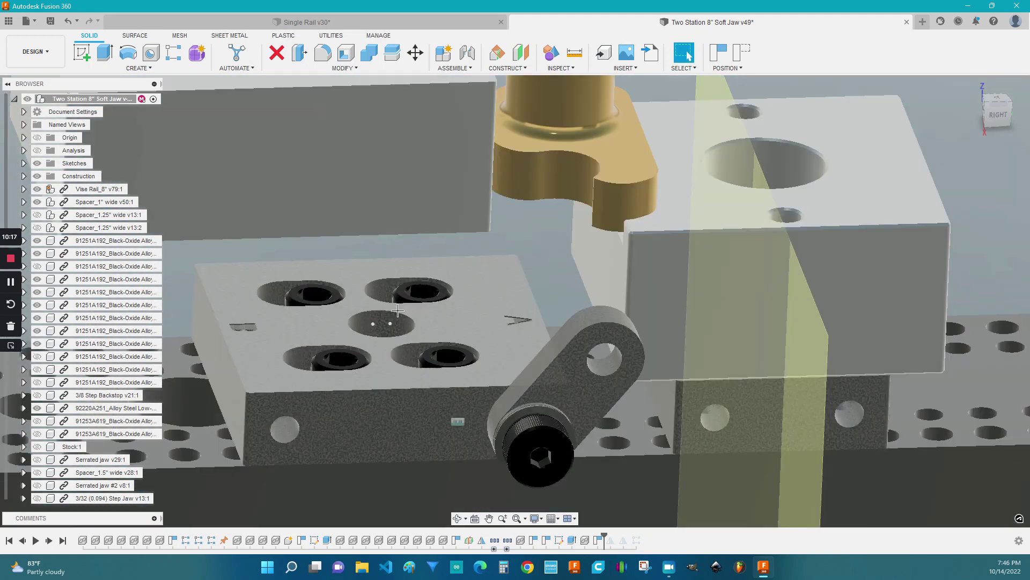
pyautogui.scroll(2, 398, 323)
pyautogui.scroll(-4, 398, 323)
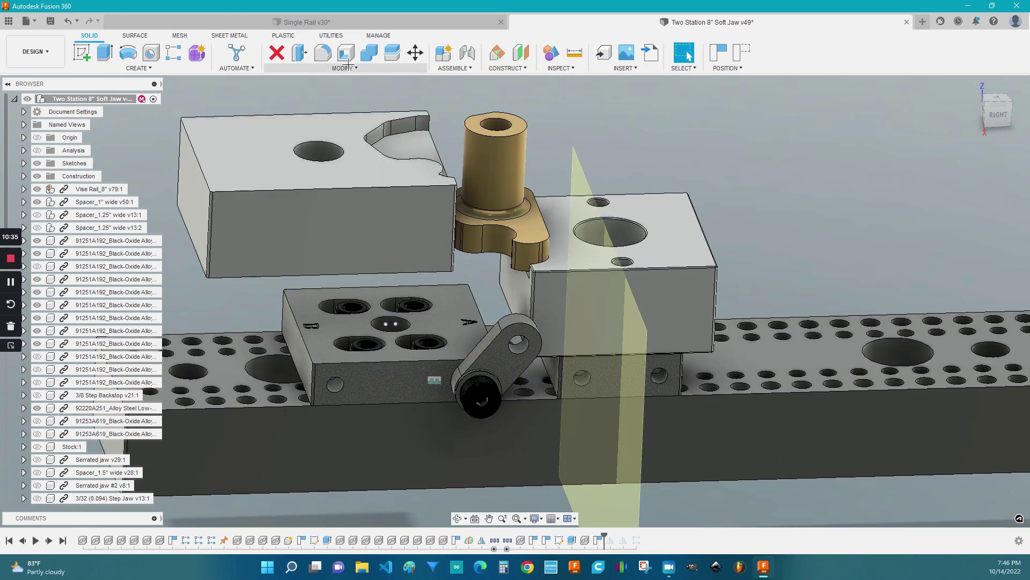
pyautogui.click(344, 68)
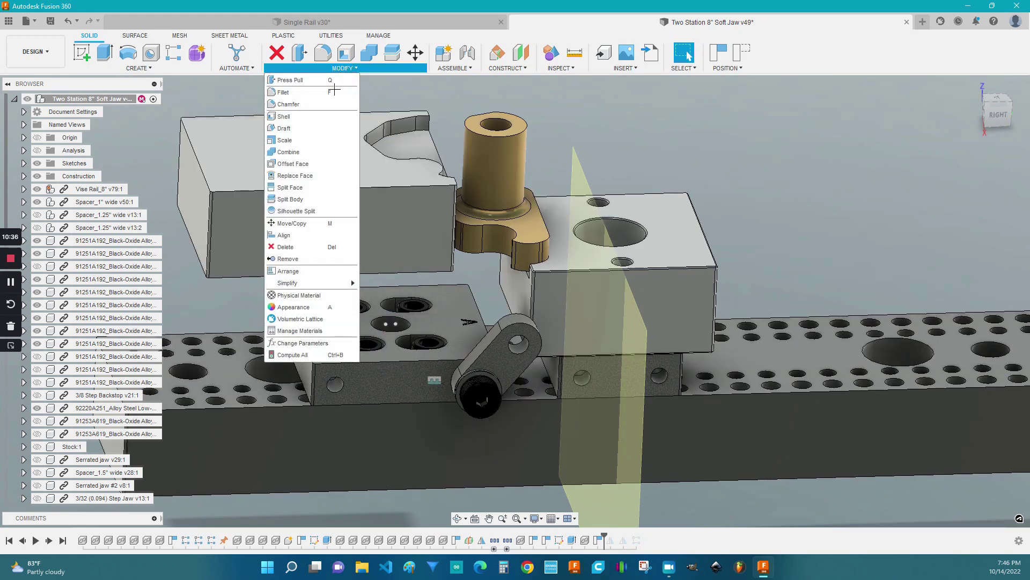
pyautogui.click(284, 235)
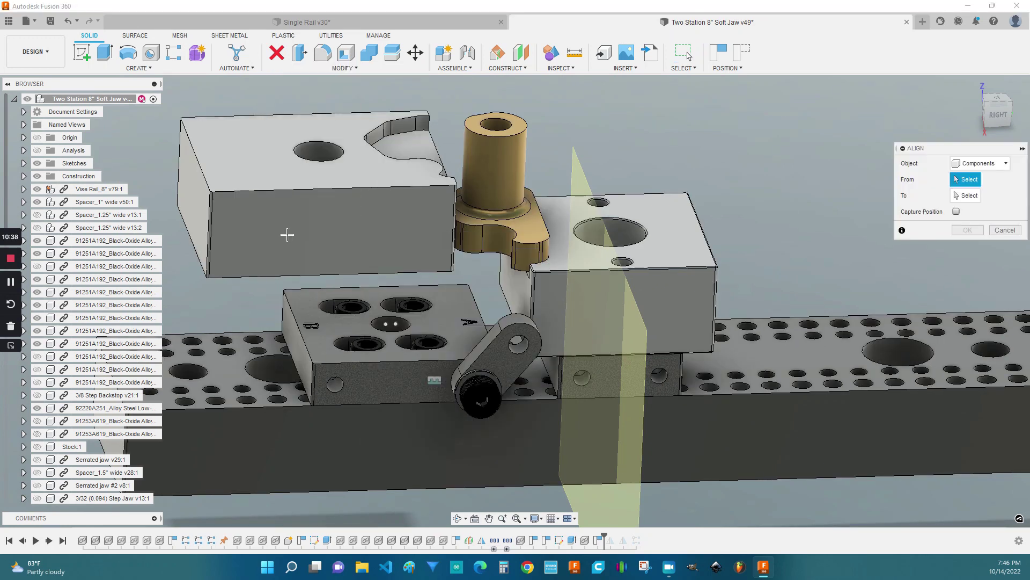
pyautogui.click(336, 147)
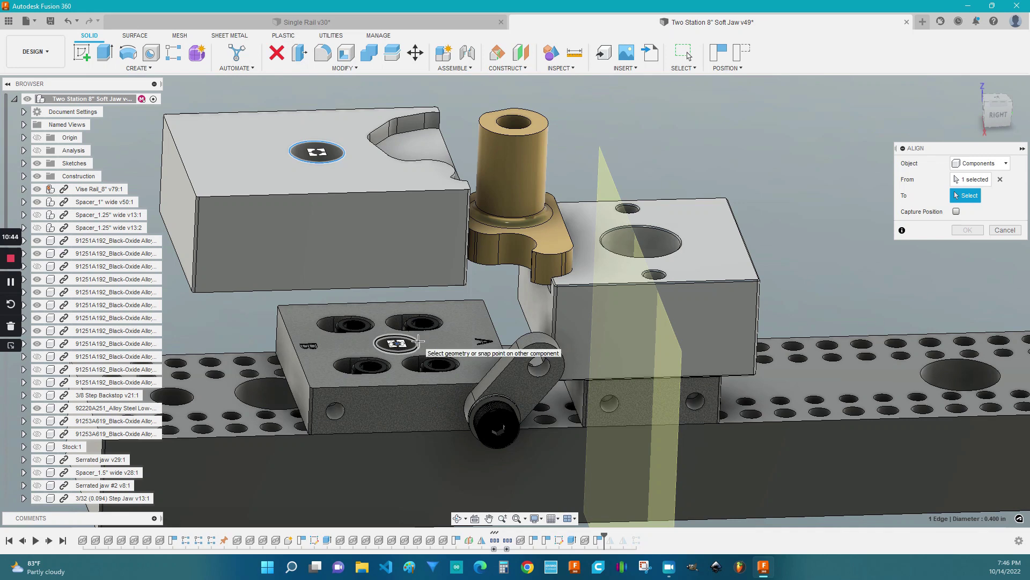
pyautogui.click(417, 341)
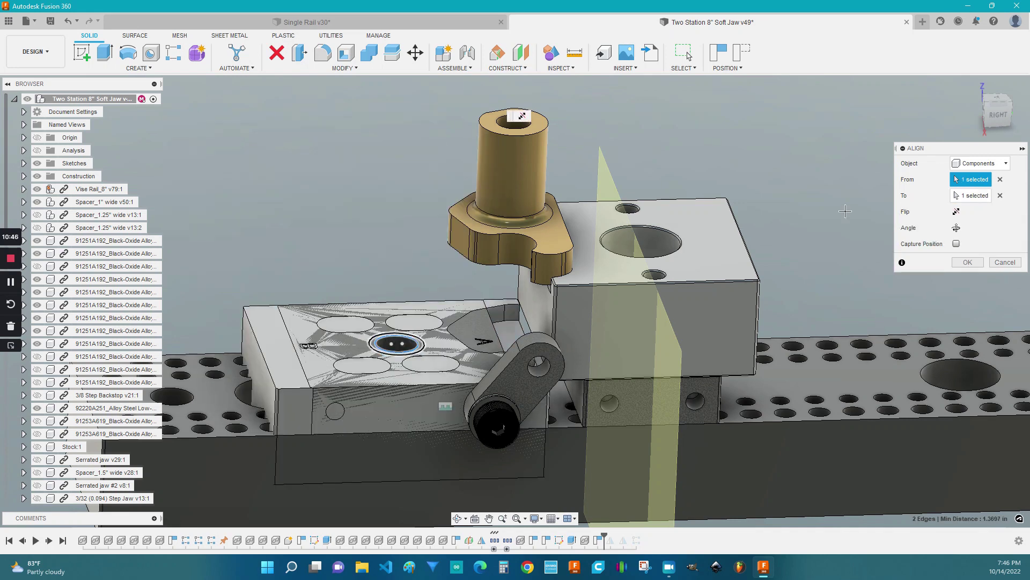
pyautogui.click(968, 262)
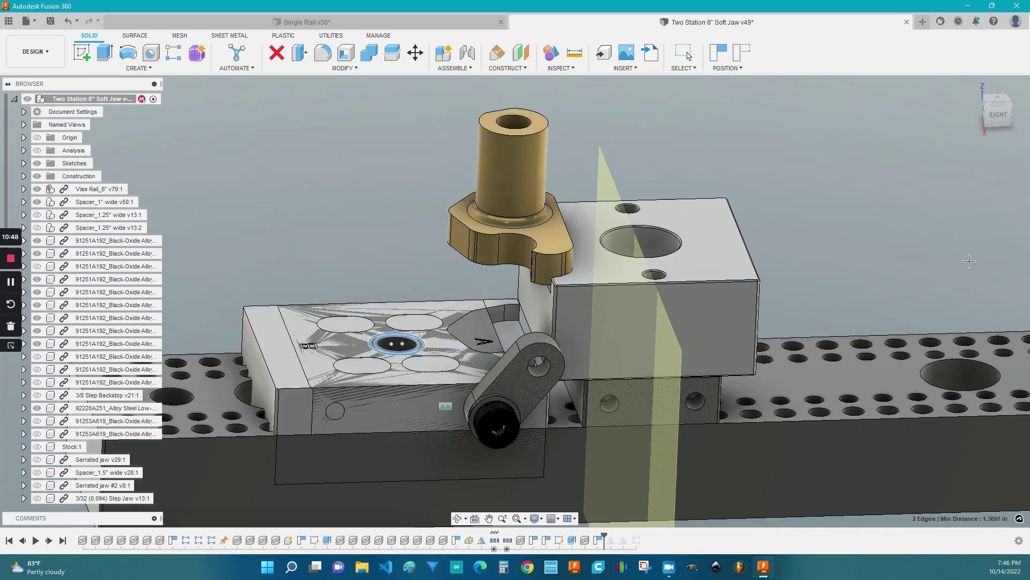
# Move the soft jaw's body straight up until it sits clear above the mounting block
pyautogui.rightClick(300, 209)
pyautogui.press('Escape')
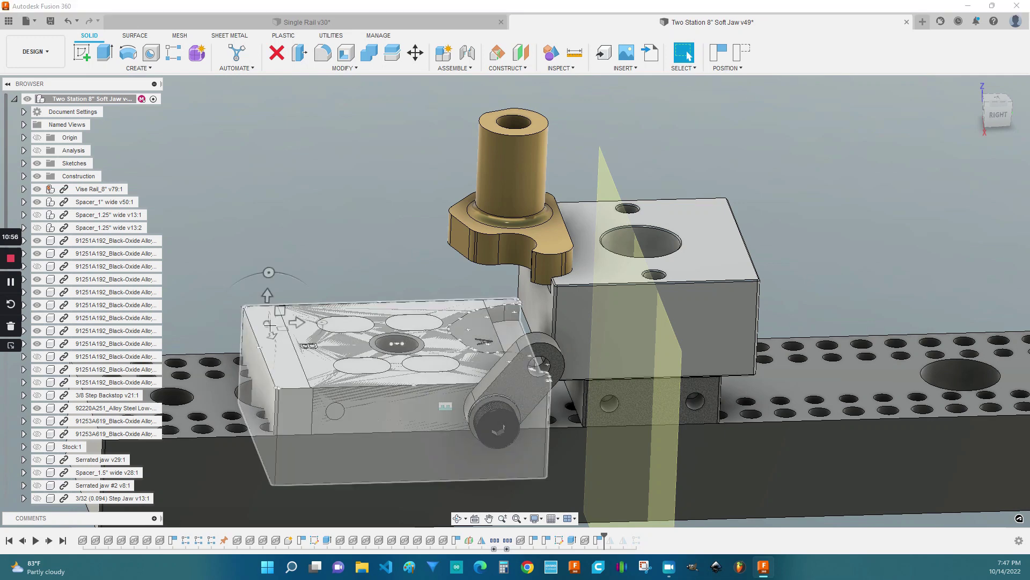
pyautogui.press('m')
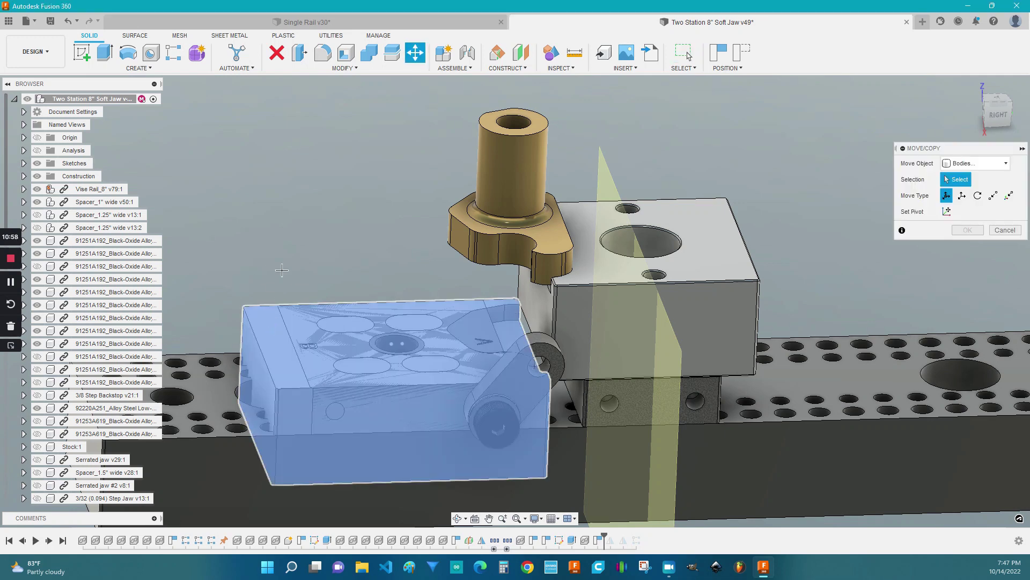
pyautogui.click(323, 255)
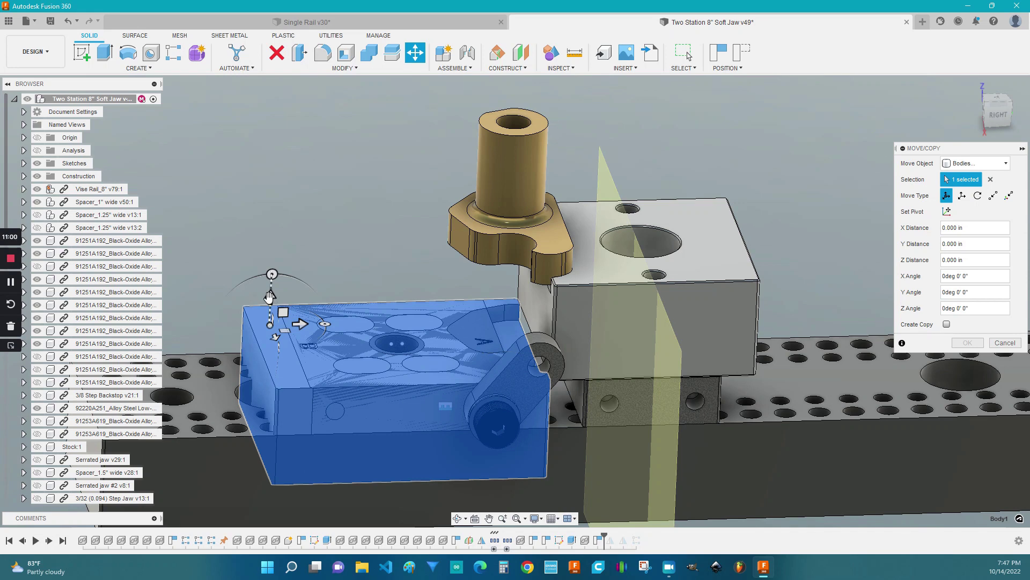
pyautogui.moveTo(270, 296); pyautogui.dragTo(276, 155)
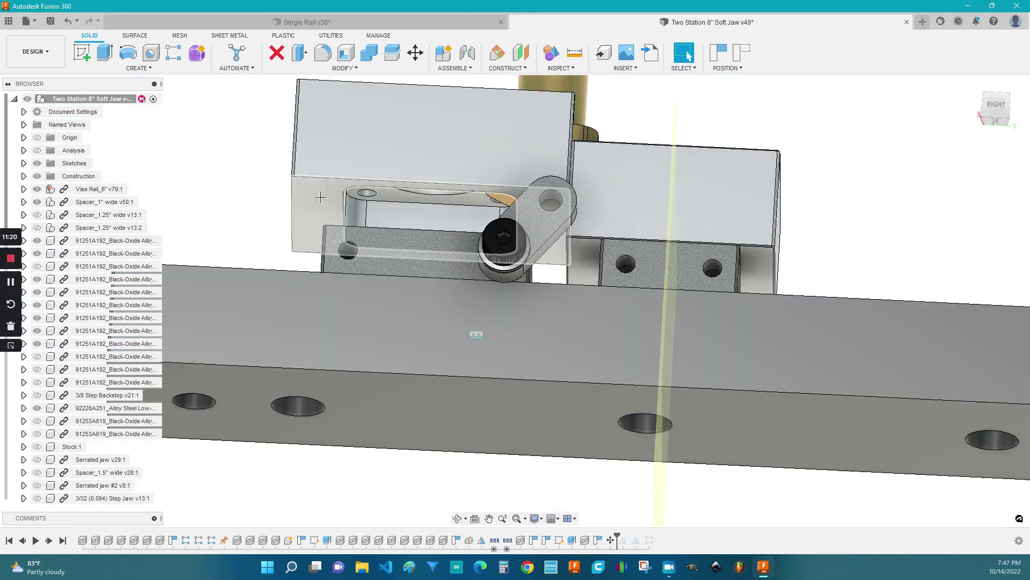
# Align the soft jaw's underside face to the top face of the mounting block
pyautogui.click(332, 229)
pyautogui.moveTo(333, 228); pyautogui.dragTo(231, 207)
pyautogui.press('Escape')
pyautogui.click(231, 207)
pyautogui.click(343, 68)
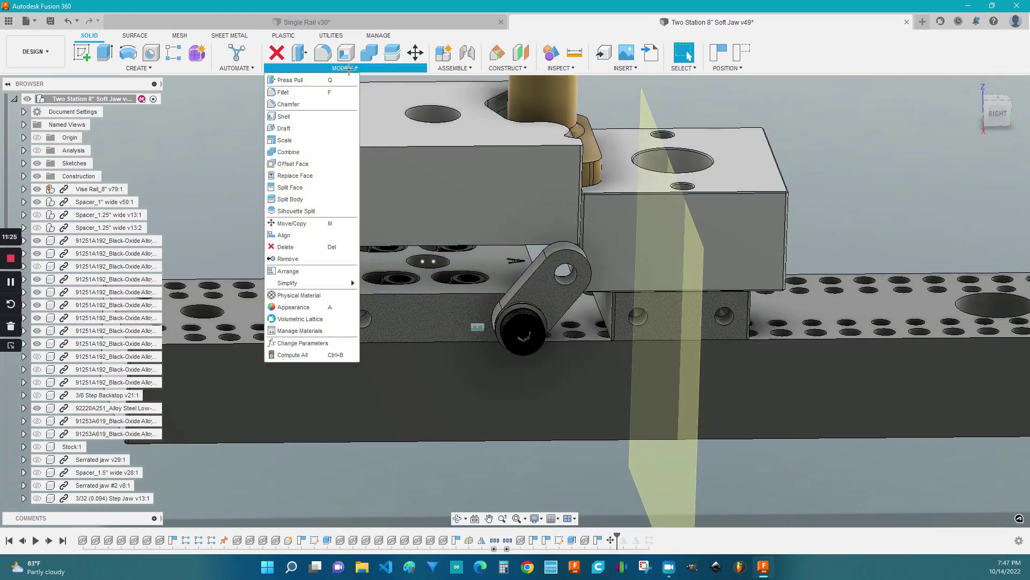
pyautogui.click(300, 235)
pyautogui.keyDown('shift'); pyautogui.moveTo(278, 223); pyautogui.dragTo(300, 236, button='middle'); pyautogui.keyUp('shift')
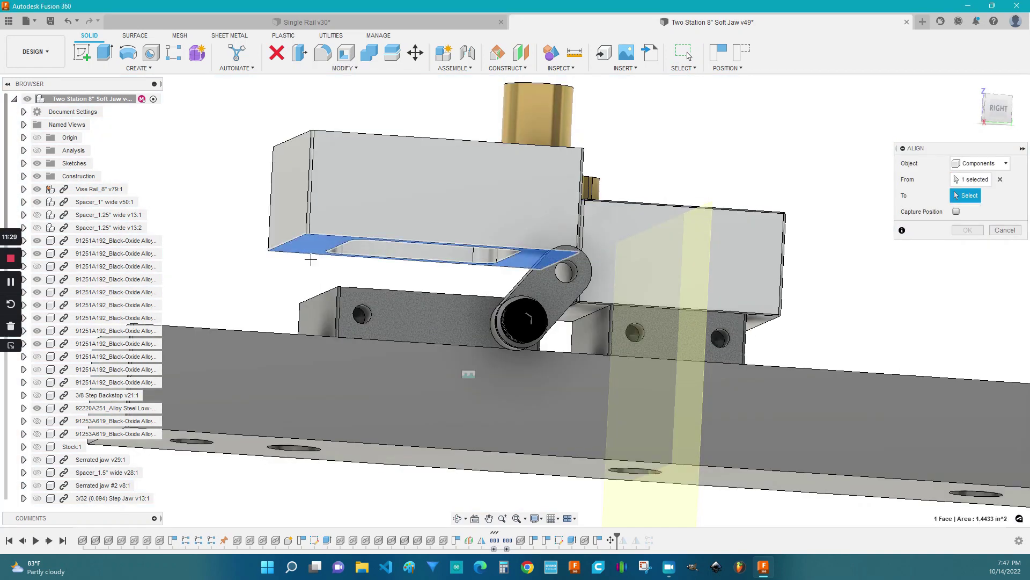
pyautogui.click(305, 264)
pyautogui.keyDown('shift'); pyautogui.moveTo(303, 279); pyautogui.dragTo(356, 281, button='middle'); pyautogui.keyUp('shift')
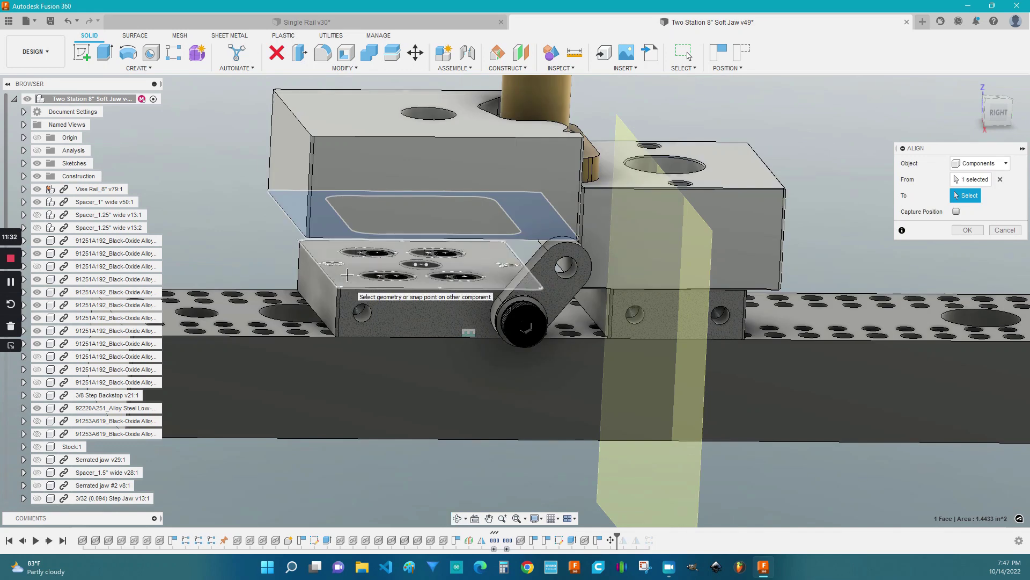
pyautogui.click(347, 275)
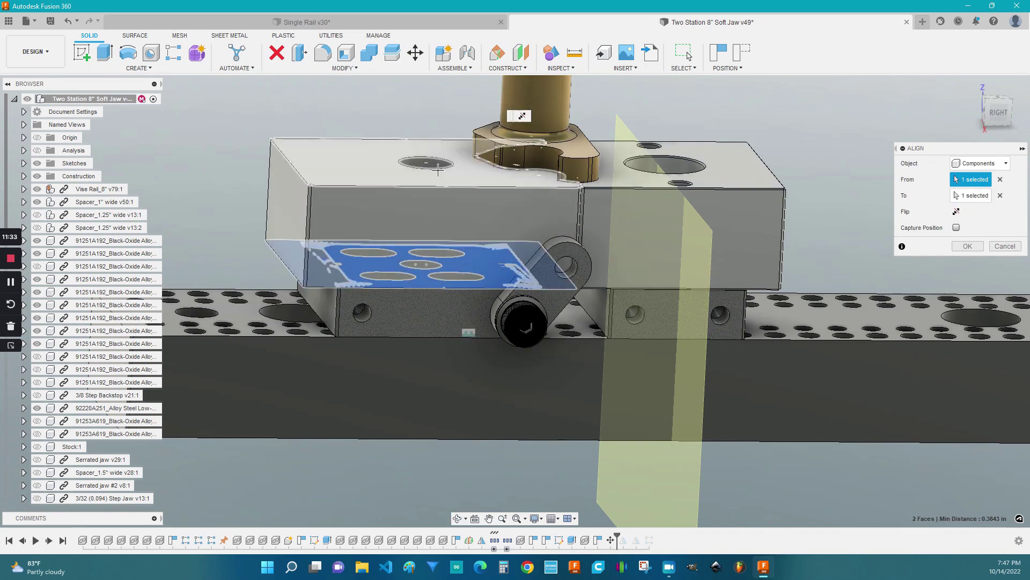
pyautogui.click(1012, 136)
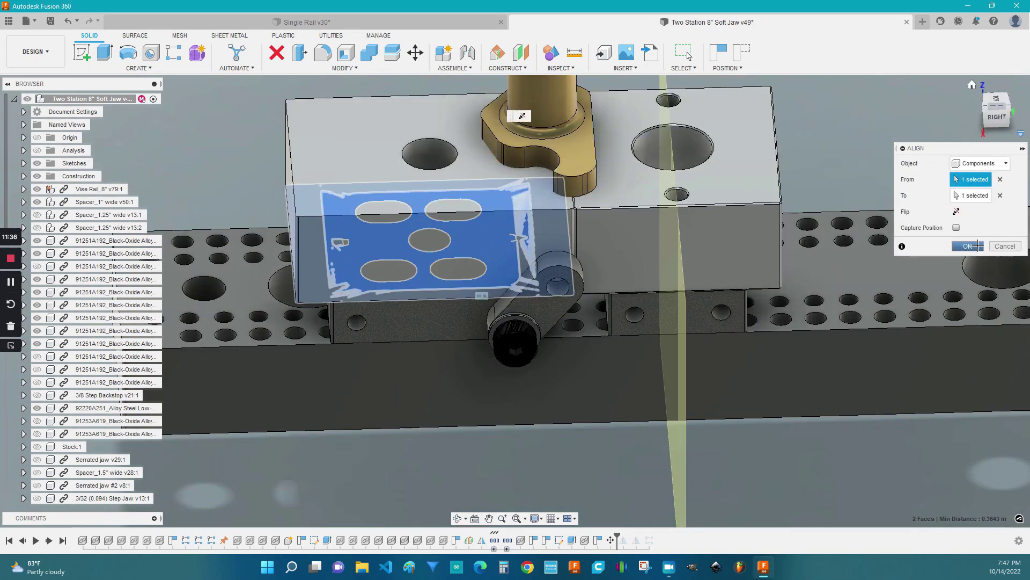
pyautogui.click(968, 246)
# Examine the joint between the two jaws, and move the soft jaw component -0.025 in along Y, away from the backstop
pyautogui.scroll(3, 572, 209)
pyautogui.scroll(3, 573, 209)
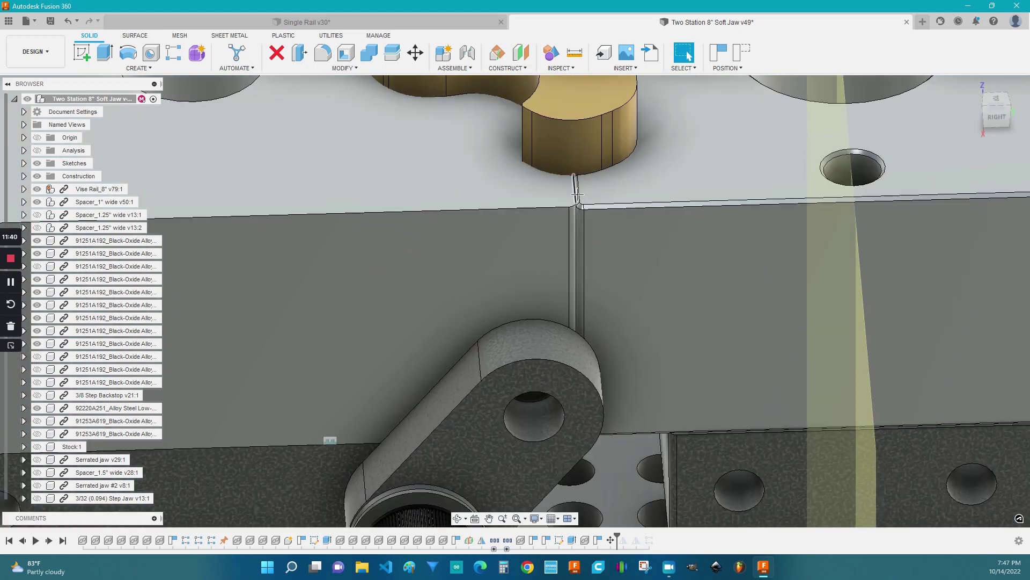
pyautogui.scroll(-2, 577, 198)
pyautogui.keyDown('shift'); pyautogui.moveTo(577, 197); pyautogui.dragTo(698, 161, button='middle'); pyautogui.keyUp('shift')
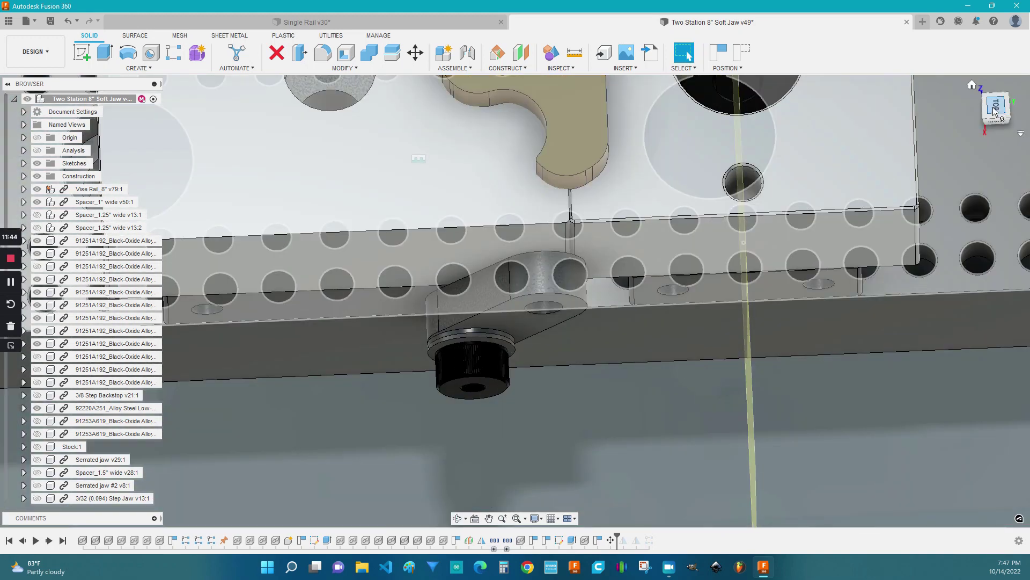
pyautogui.click(996, 111)
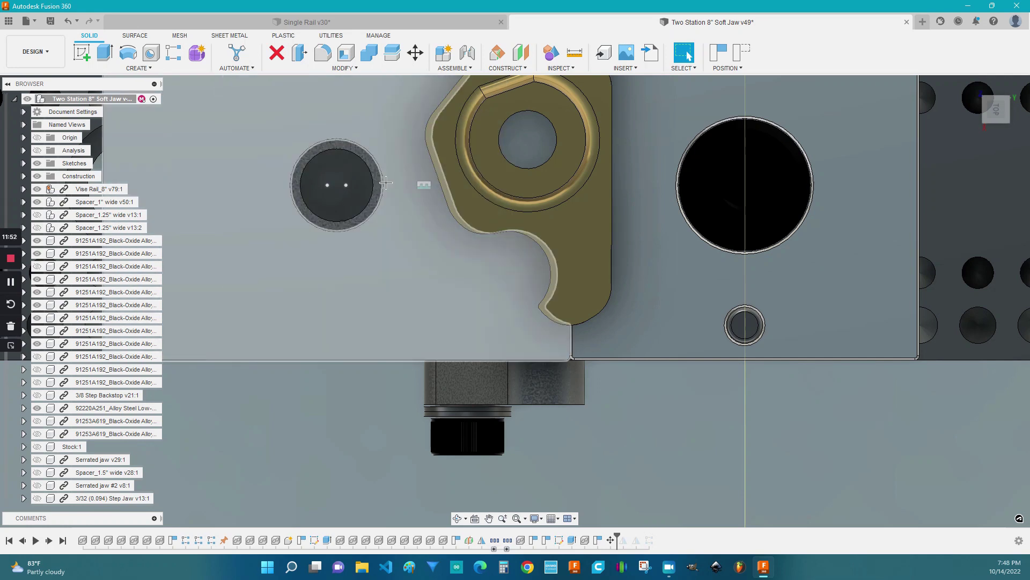
pyautogui.moveTo(396, 174); pyautogui.dragTo(444, 286, button='middle')
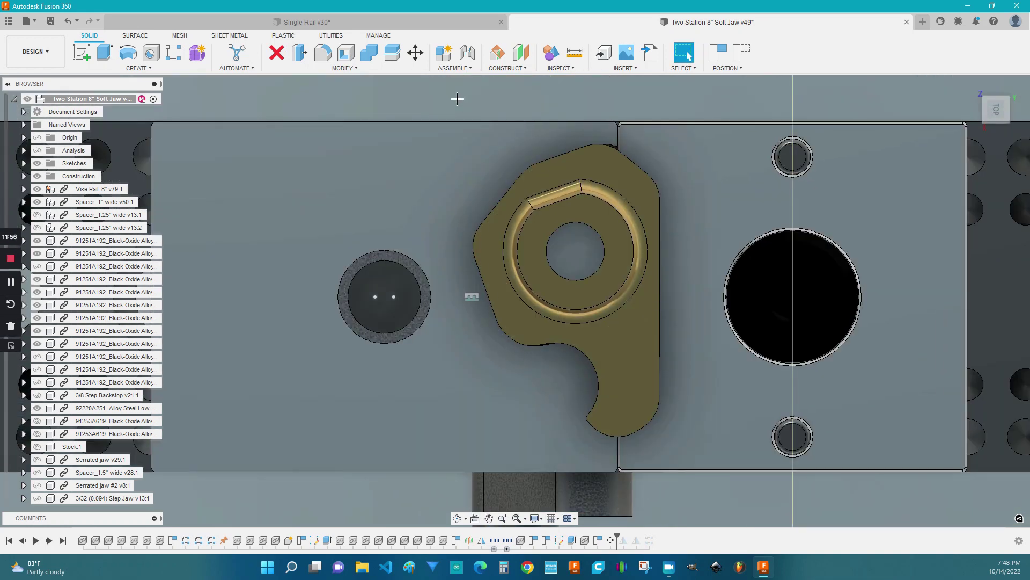
pyautogui.rightClick(457, 99)
pyautogui.click(412, 114)
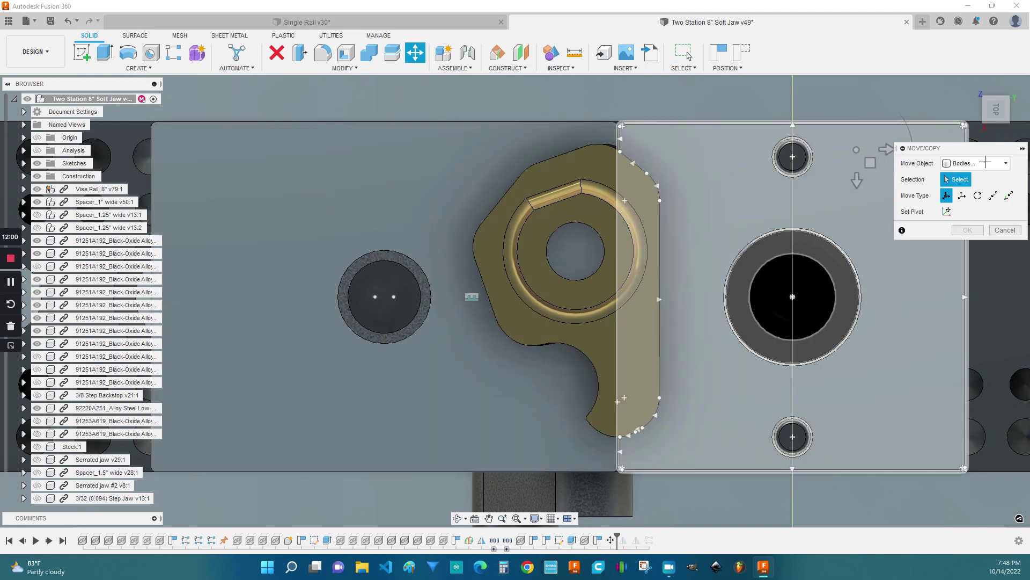
pyautogui.click(974, 163)
pyautogui.click(971, 177)
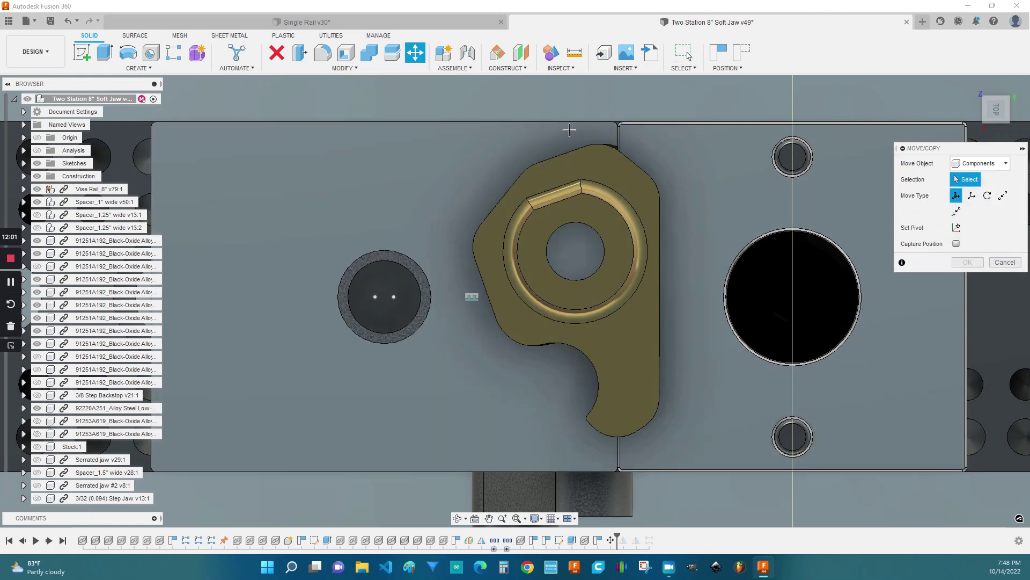
pyautogui.click(341, 157)
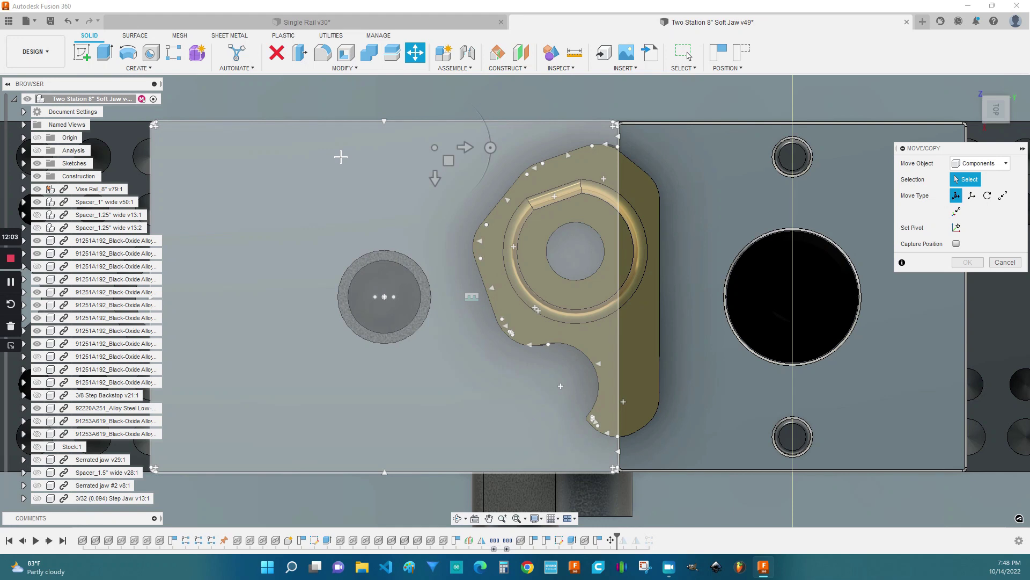
pyautogui.click(341, 156)
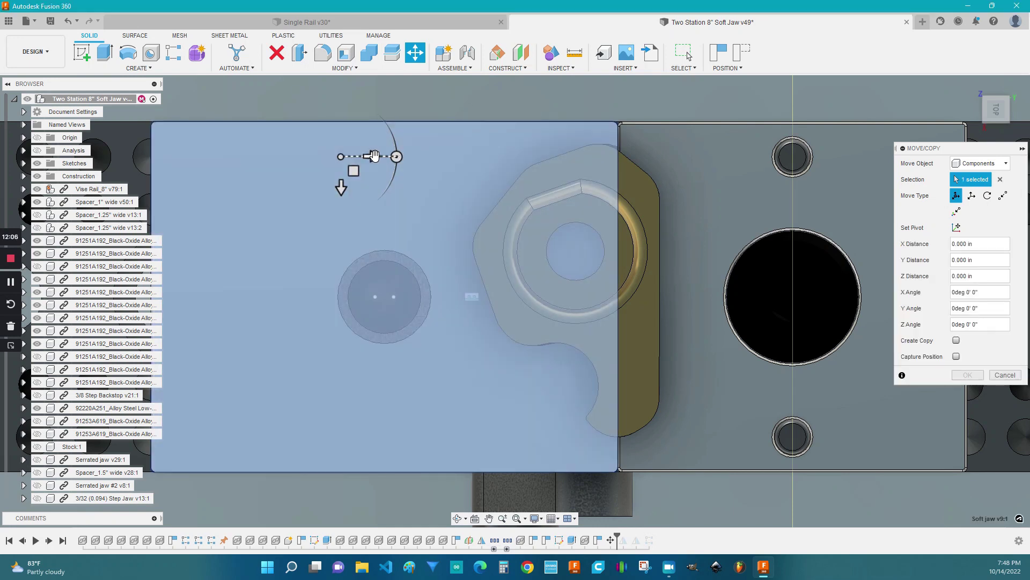
pyautogui.click(373, 156)
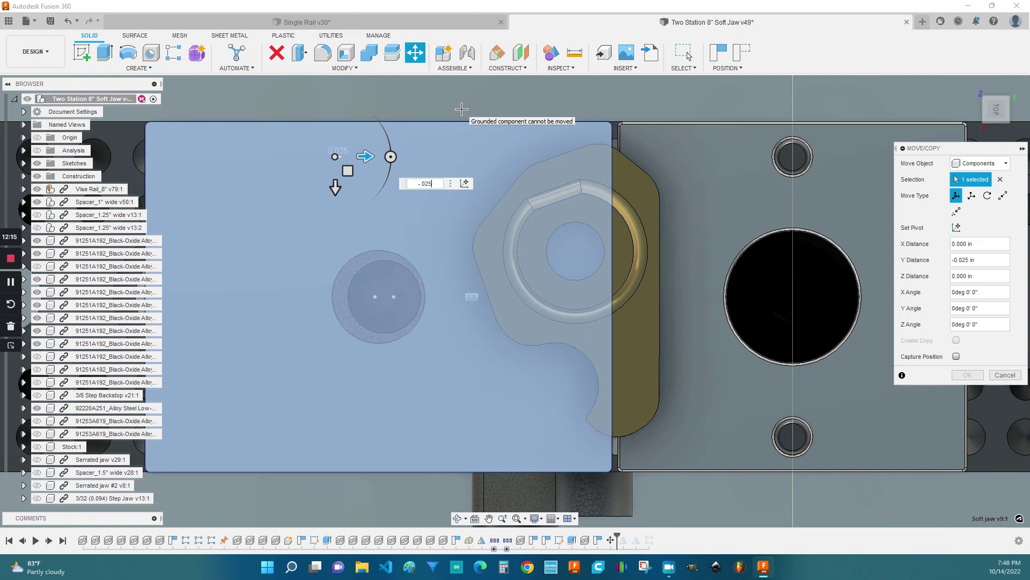
pyautogui.press('Return')
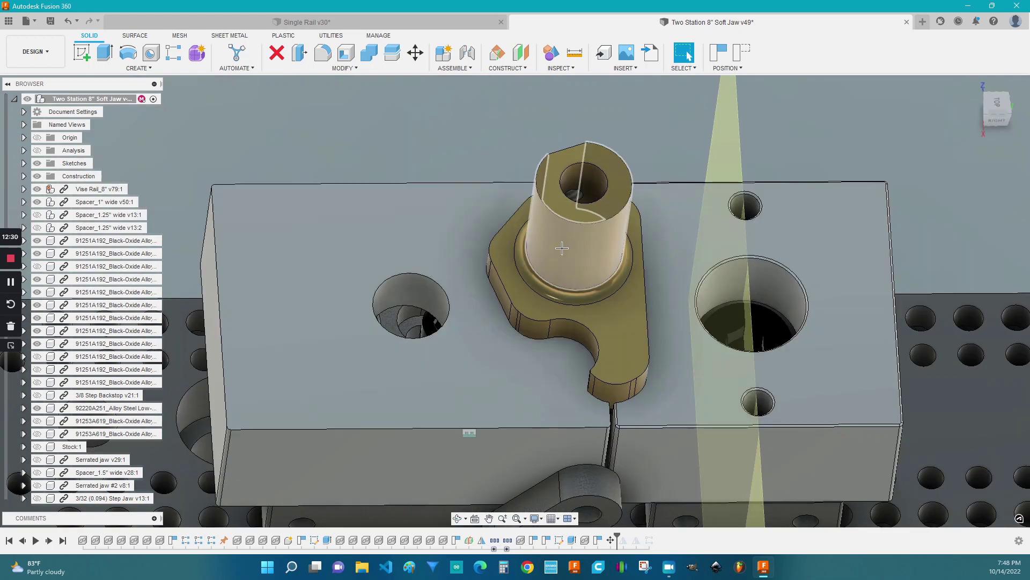
# Examine the part pocket across the soft jaw and backstop, the gap between them, and the side-mounted bump stop
pyautogui.moveTo(569, 226); pyautogui.dragTo(560, 246)
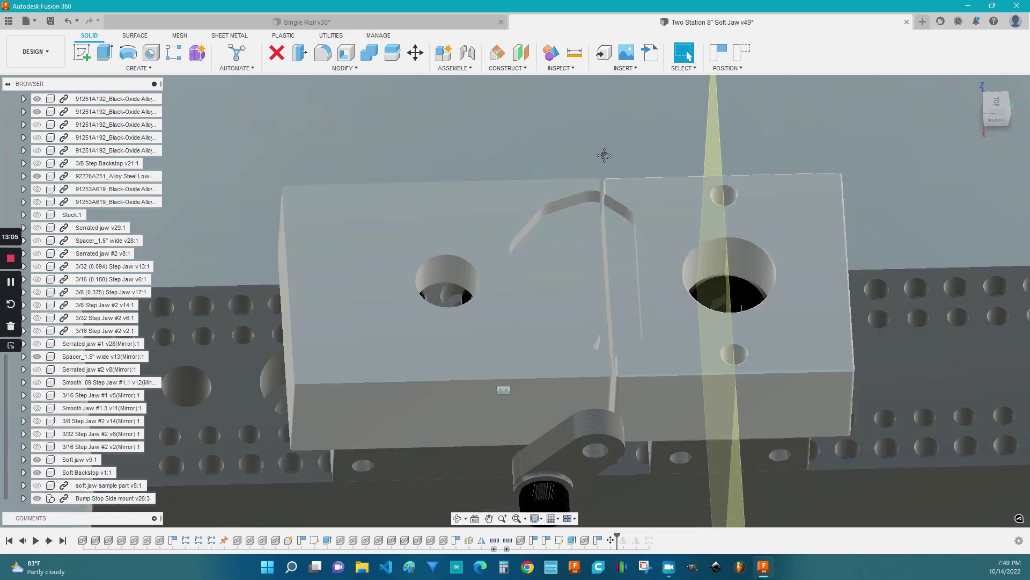
pyautogui.moveTo(603, 156); pyautogui.dragTo(589, 134, button='middle')
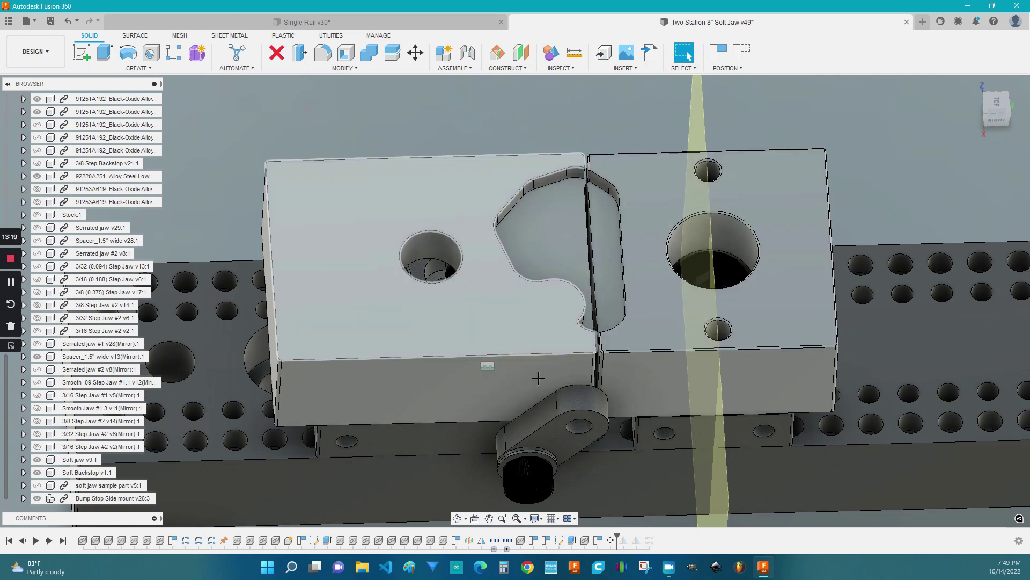
pyautogui.click(552, 427)
pyautogui.moveTo(552, 424); pyautogui.dragTo(495, 255, button='middle')
pyautogui.click(495, 255)
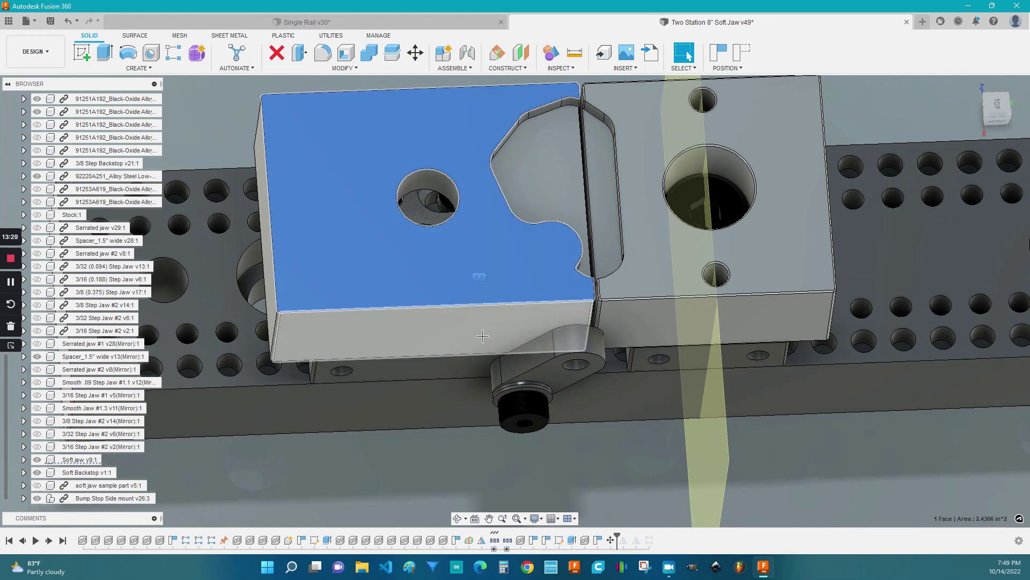
pyautogui.click(564, 344)
pyautogui.moveTo(563, 344)
pyautogui.keyDown('shift'); pyautogui.mouseDown(button='middle')
pyautogui.moveTo(548, 363)
pyautogui.moveTo(547, 351)
pyautogui.mouseUp(button='middle'); pyautogui.keyUp('shift')
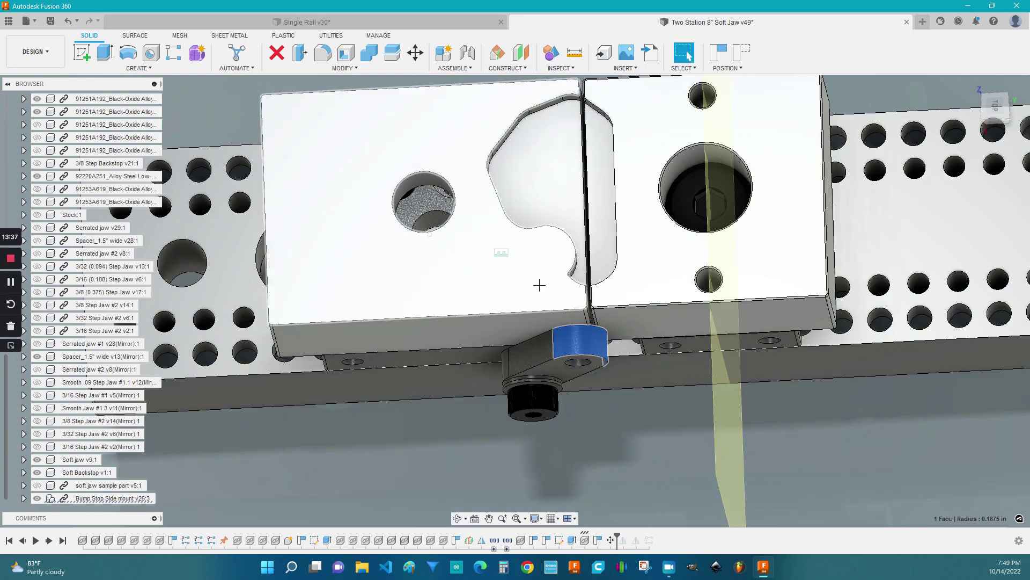
pyautogui.scroll(-2, 545, 276)
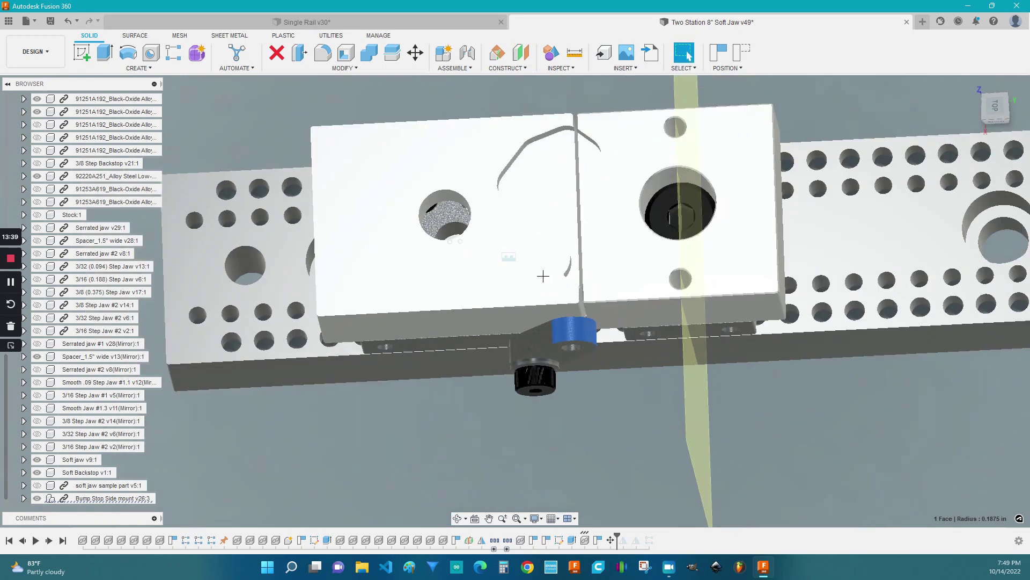
pyautogui.keyDown('shift'); pyautogui.moveTo(547, 274); pyautogui.dragTo(551, 264, button='middle'); pyautogui.keyUp('shift')
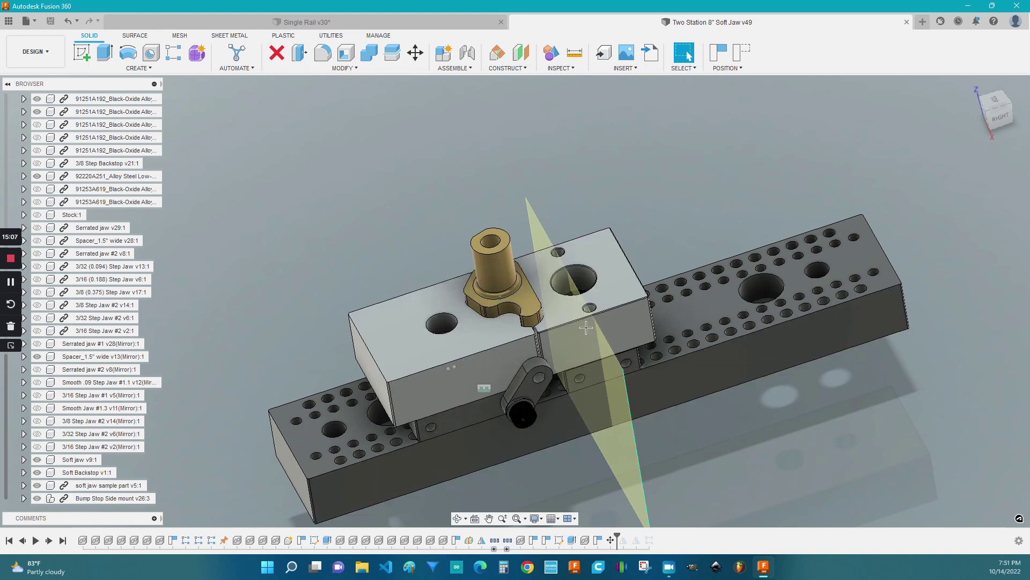
pyautogui.moveTo(740, 432); pyautogui.dragTo(725, 384, button='middle')
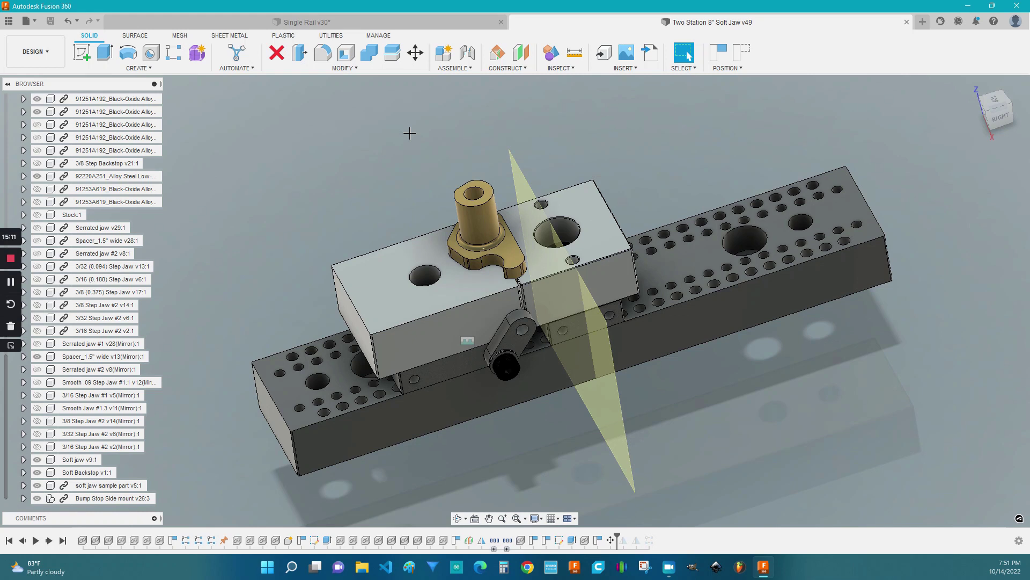